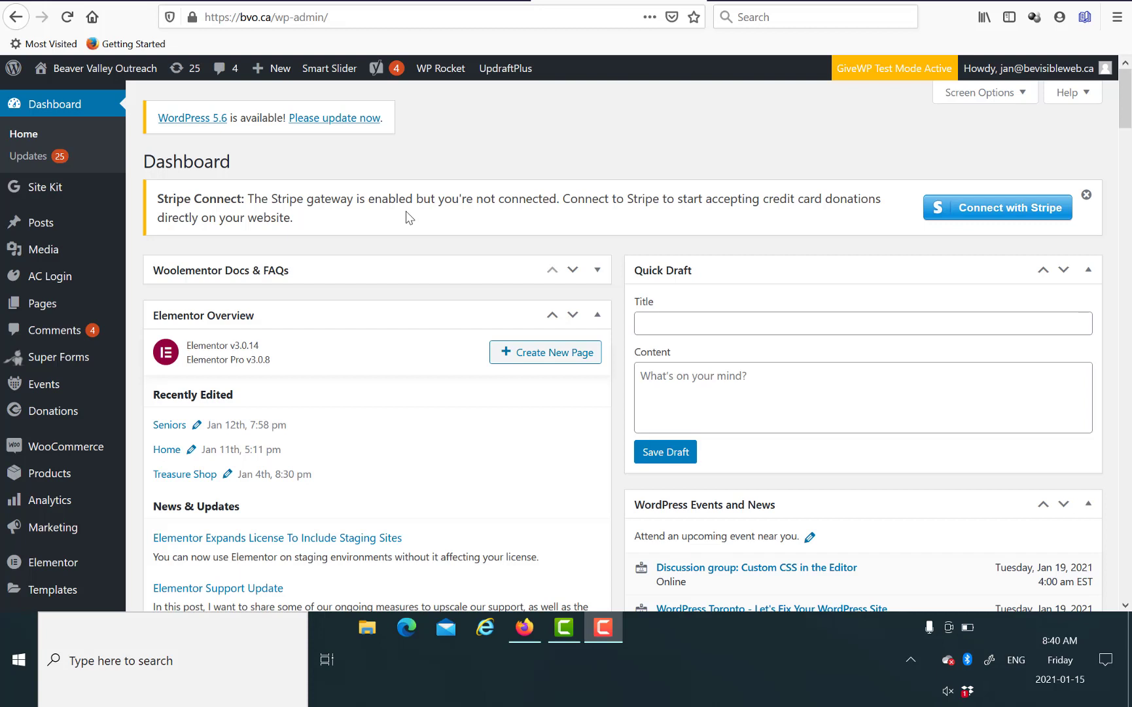
- Go to the Media Library and dismiss the Stripe Connect notice
left_click(341, 0)
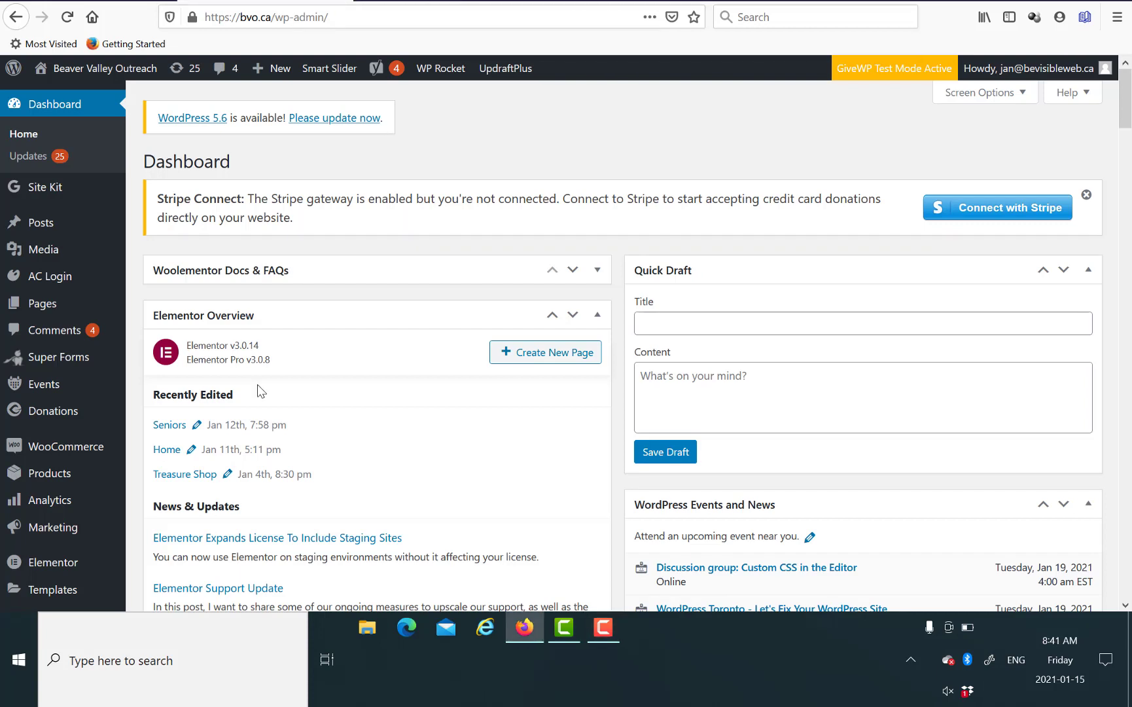
mouse_move(79, 250)
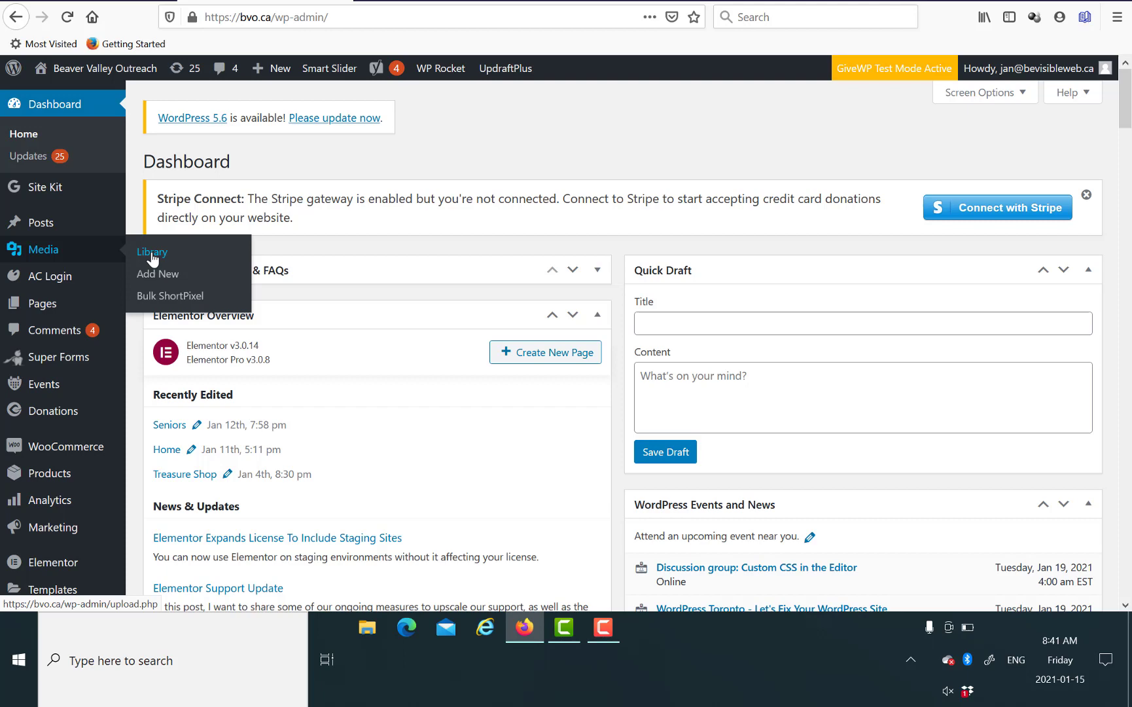
left_click(152, 255)
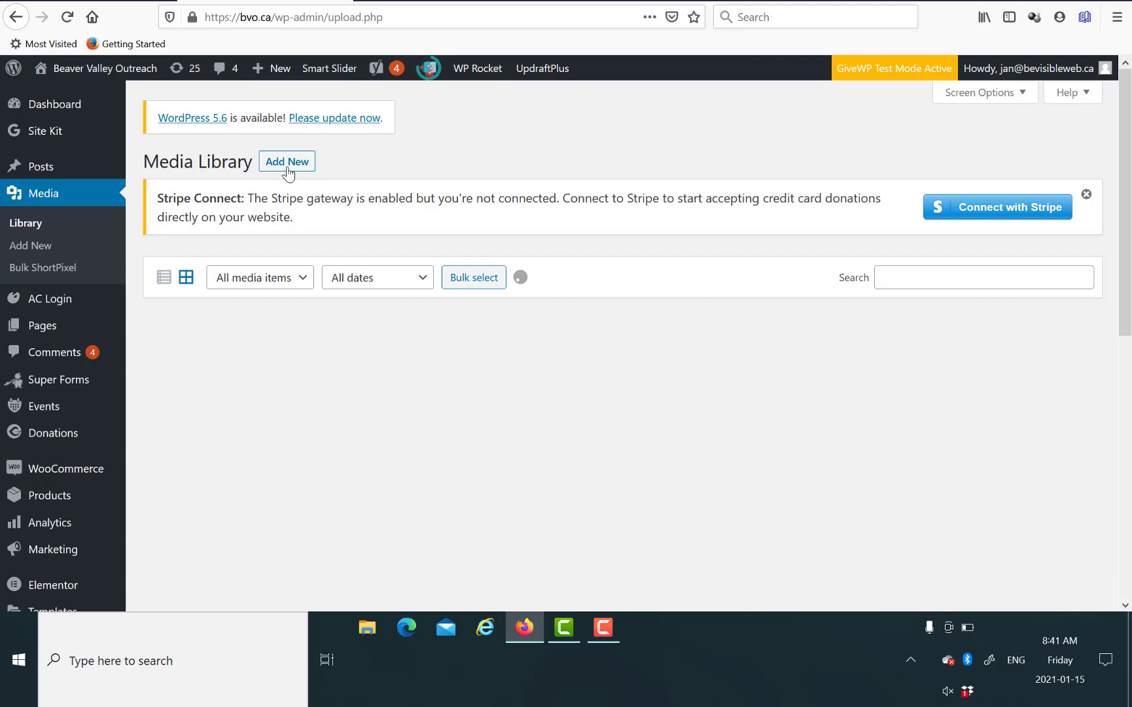
left_click(1085, 196)
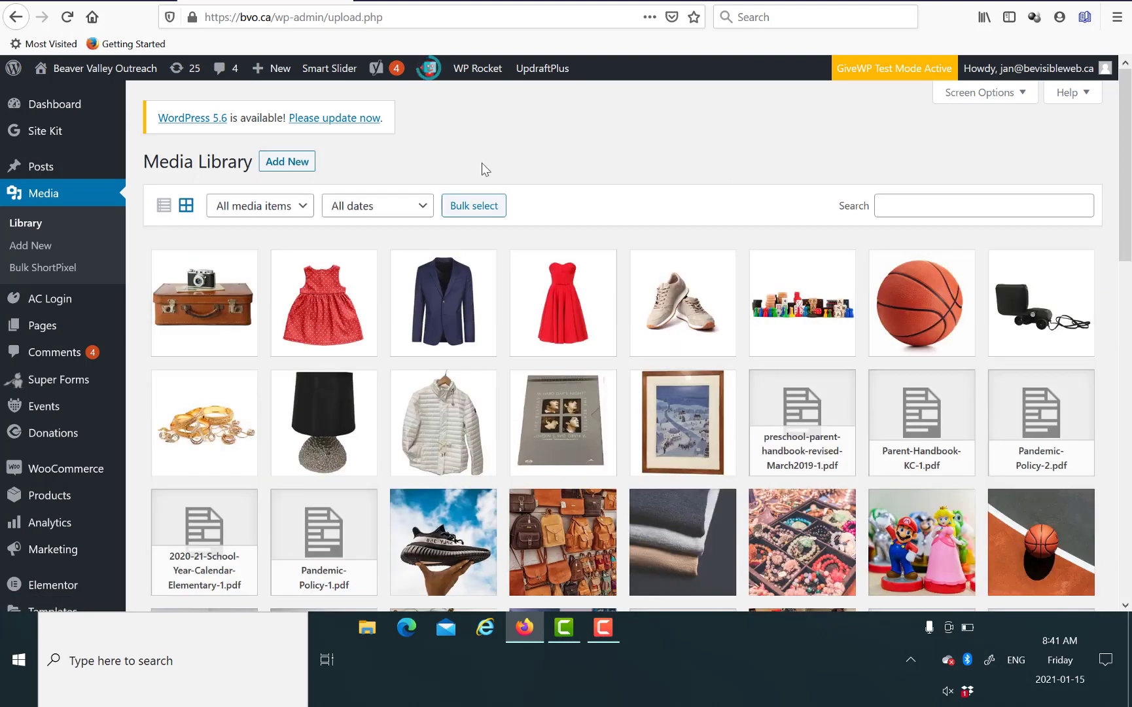
- Upload the angry wolf, wolf and wolf cubs images from the Pictures folder
left_click(282, 169)
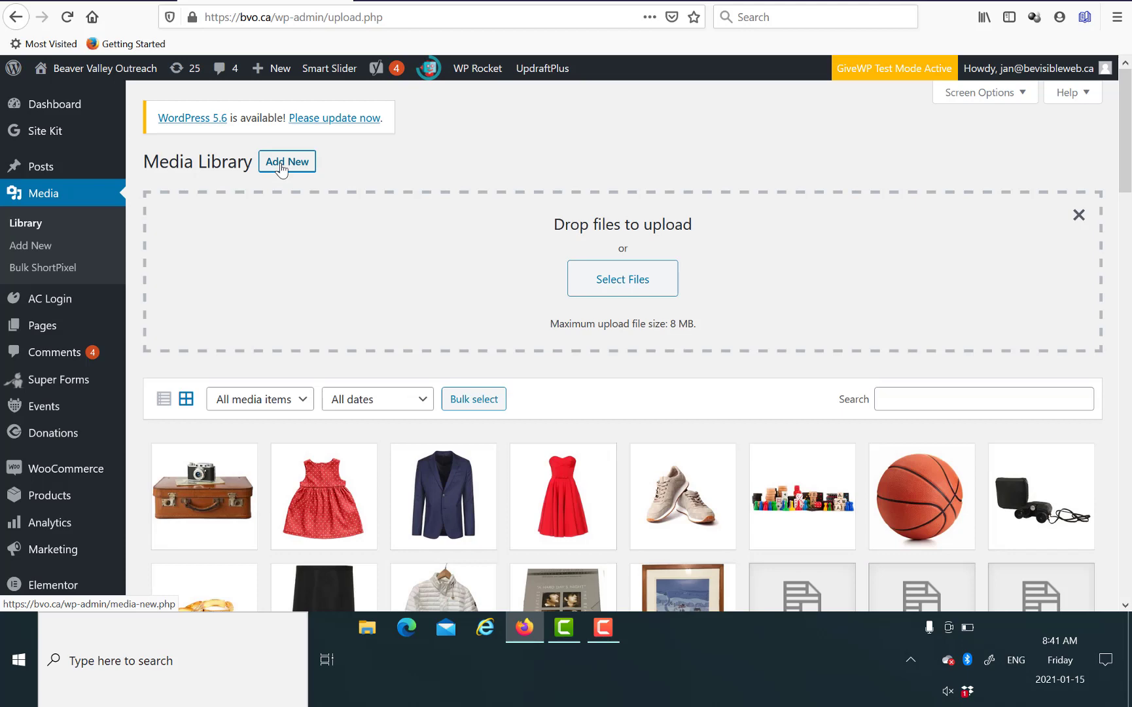
left_click(604, 288)
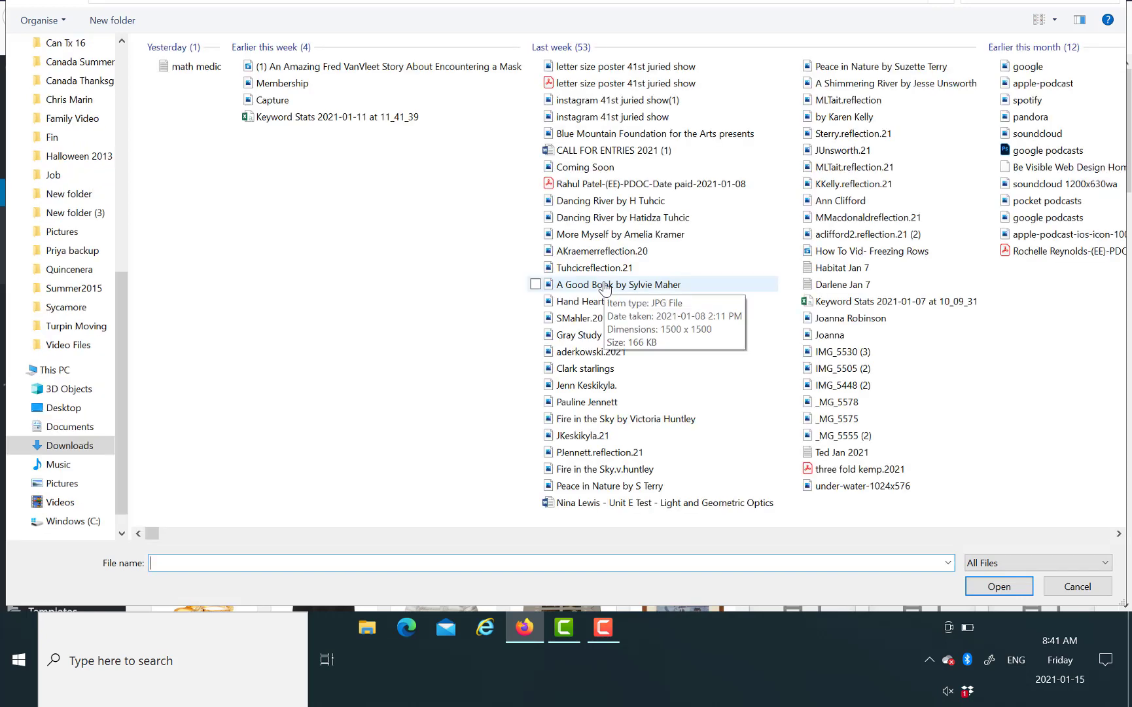
left_click(80, 485)
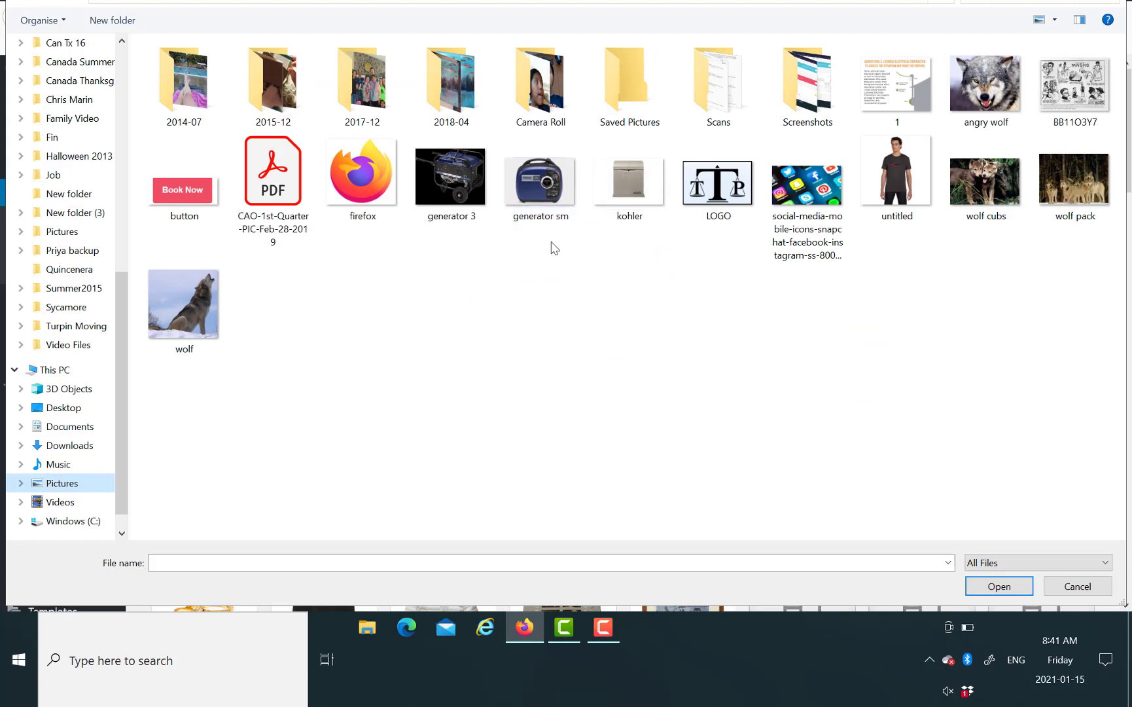
left_click(985, 106)
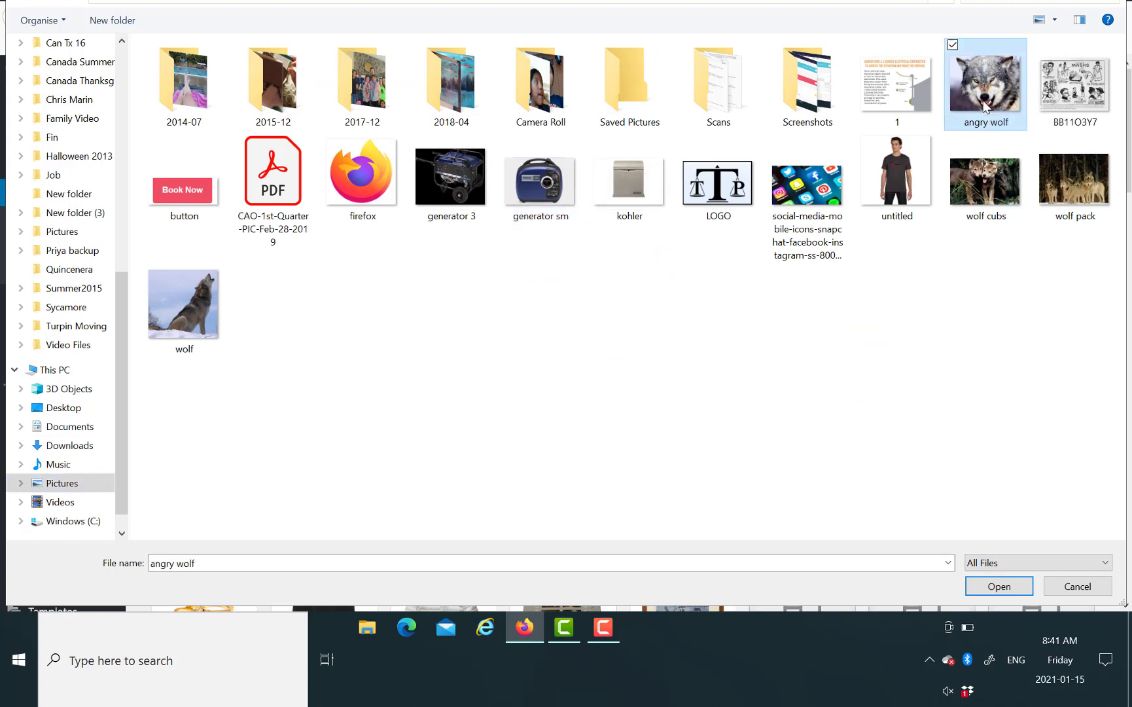
left_click(210, 315, "ctrl")
left_click(986, 196, "ctrl")
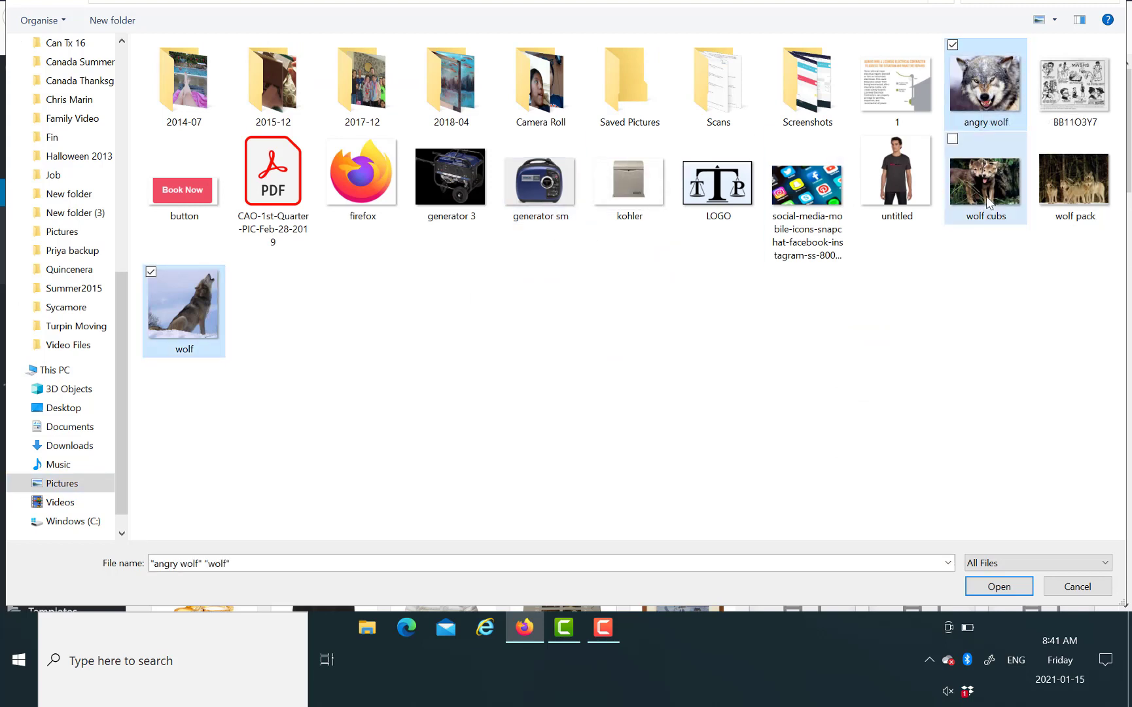
left_click(997, 587)
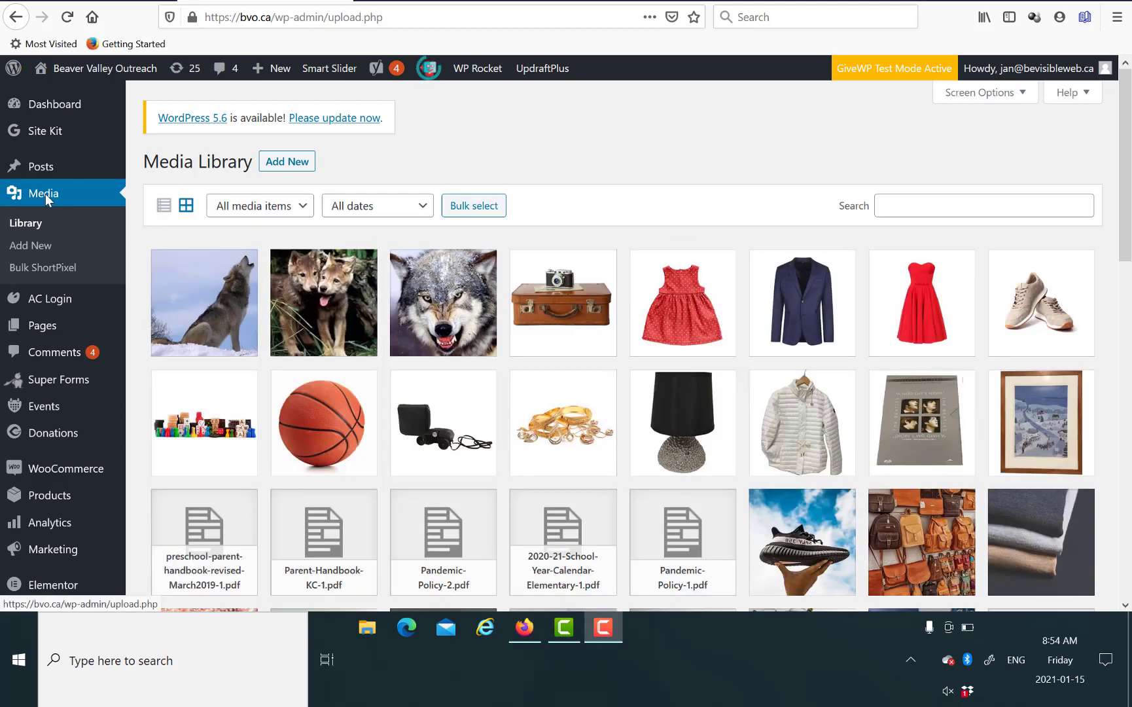
- Review the wolf and wolf cubs image details, then open angry-wolf.jpg's details
left_click(198, 310)
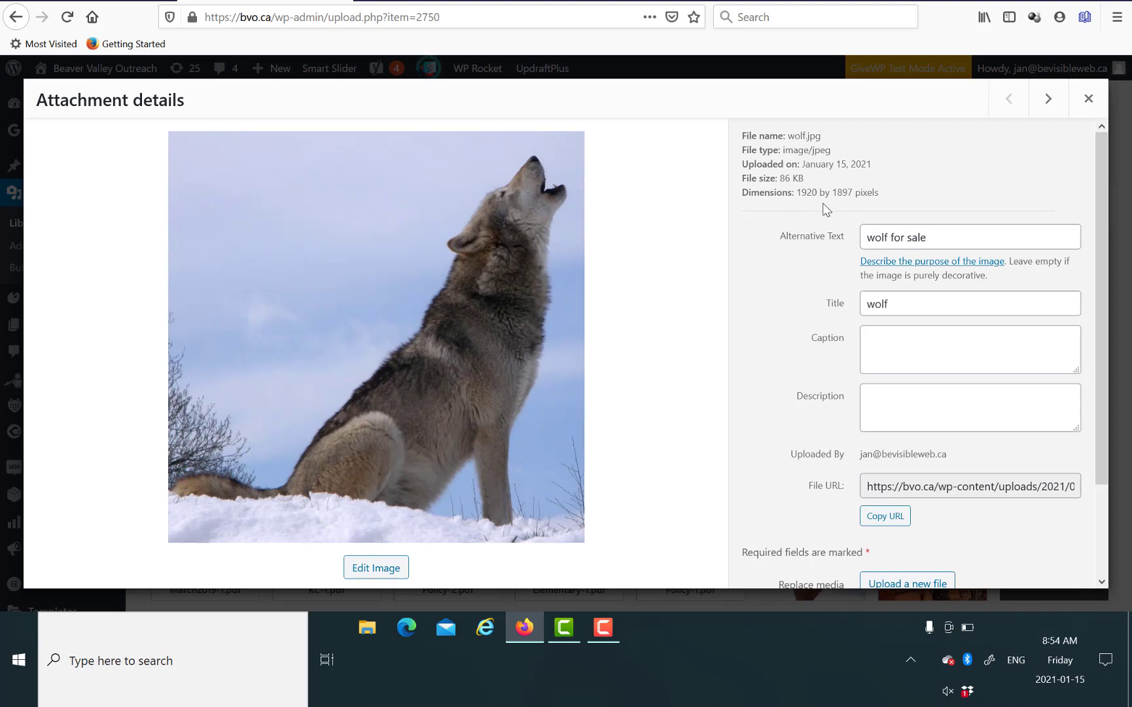
left_click(1087, 99)
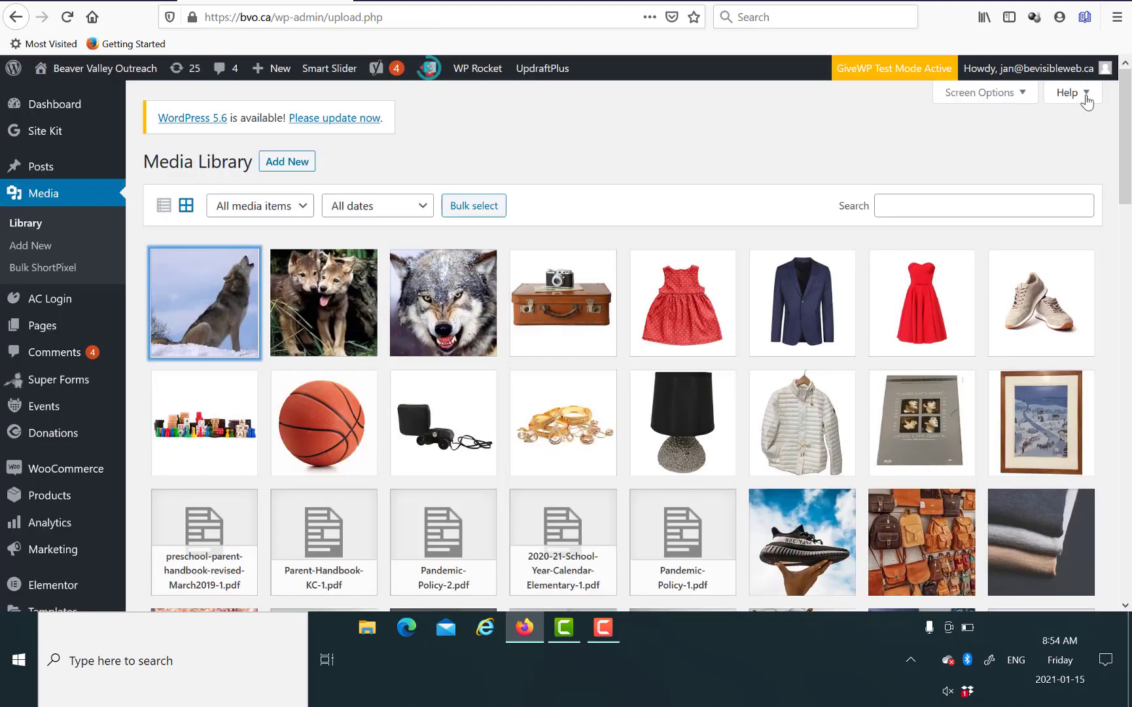
left_click(312, 309)
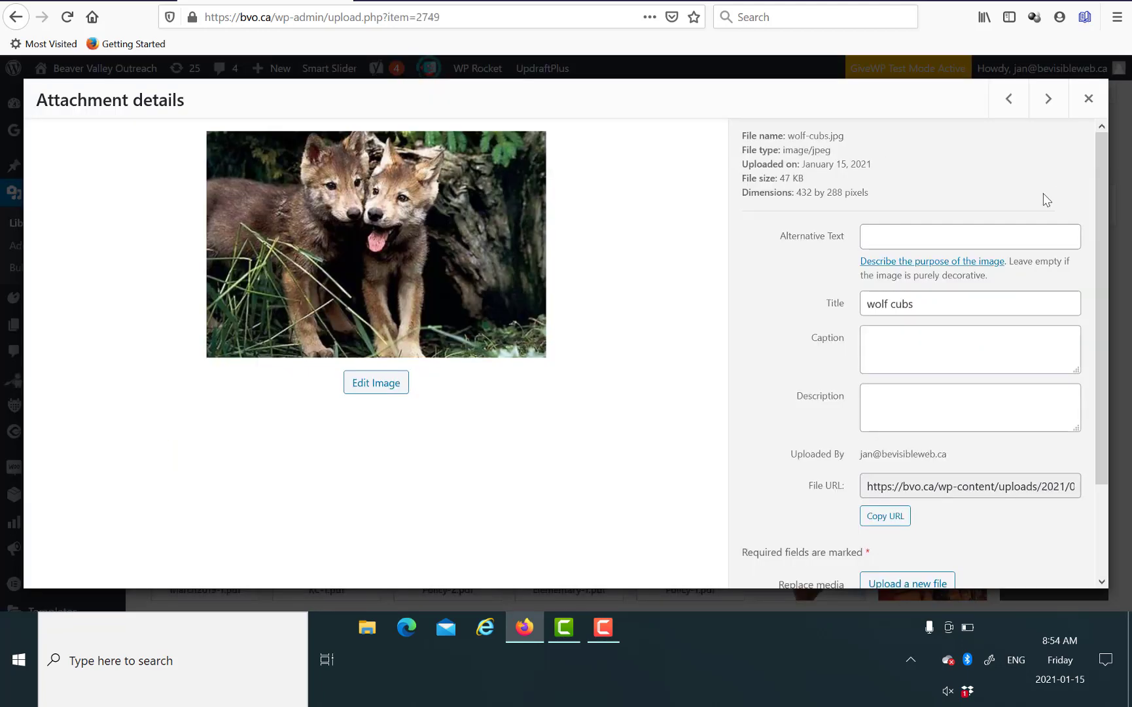
left_click(1089, 98)
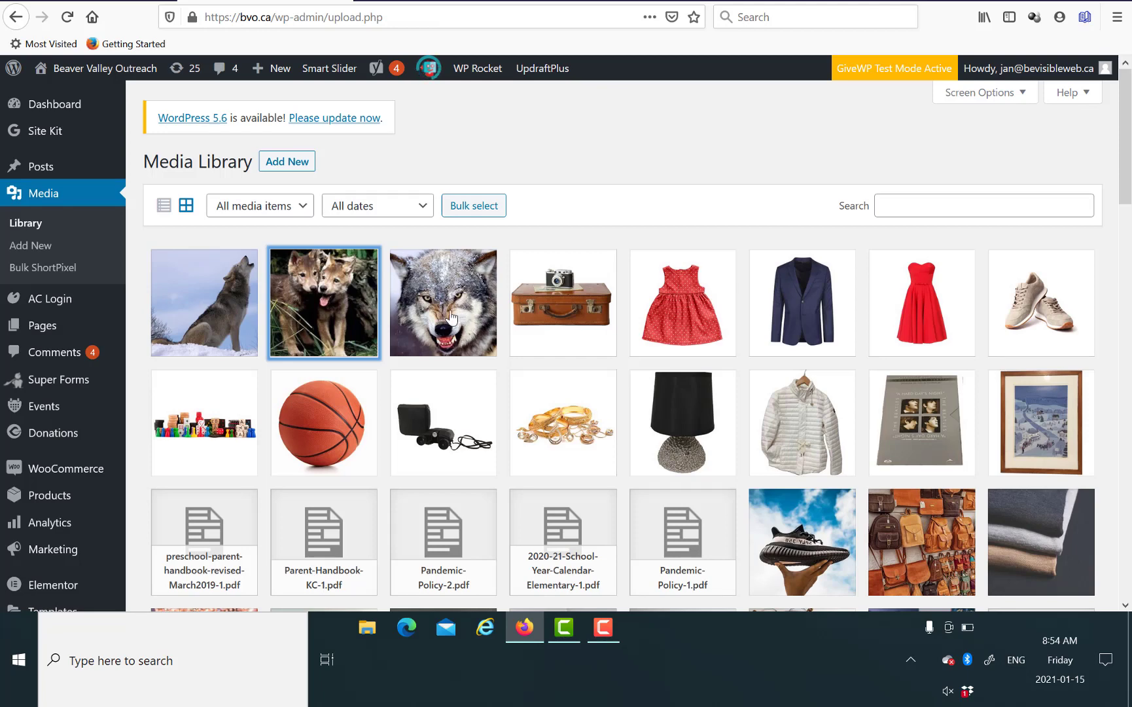
left_click(451, 318)
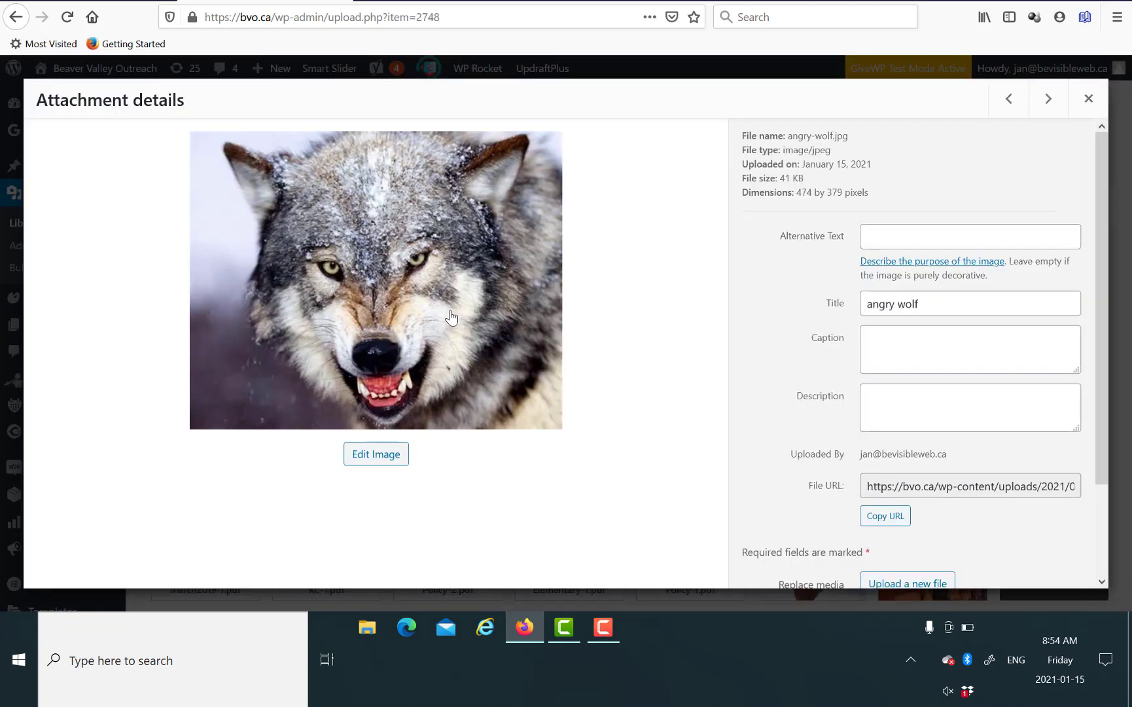
- Give the angry wolf image the alternative text 'angry wolf vintage'
left_click(888, 238)
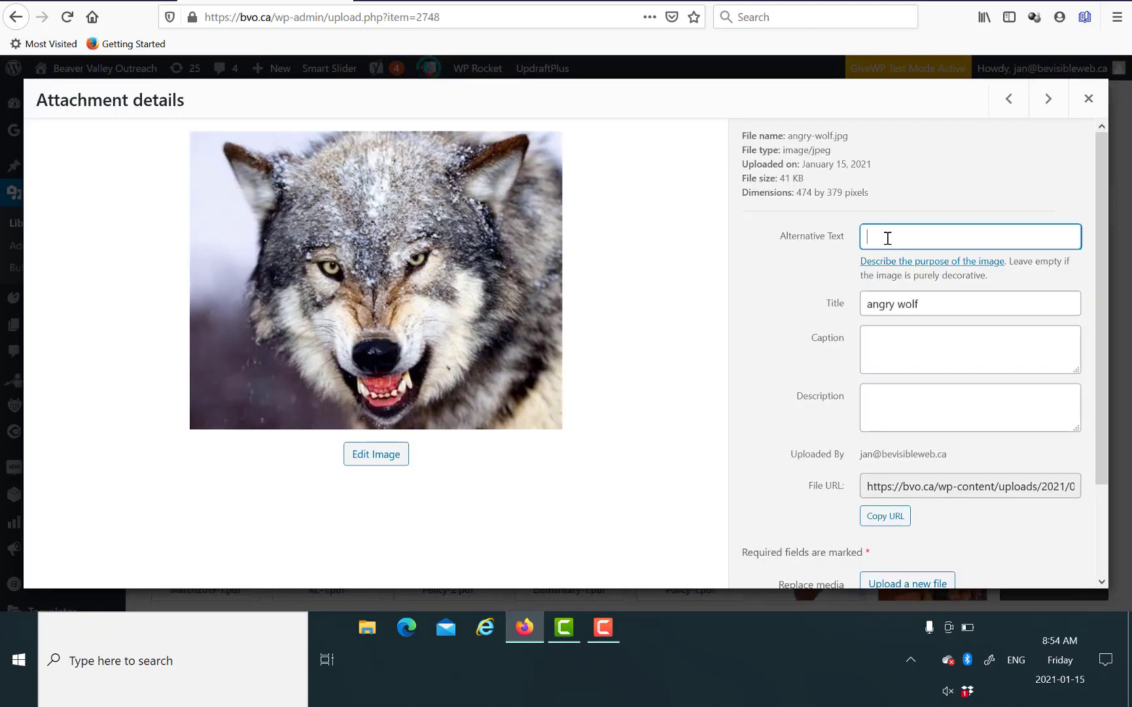
type("angry wolf vintage")
left_click(1088, 98)
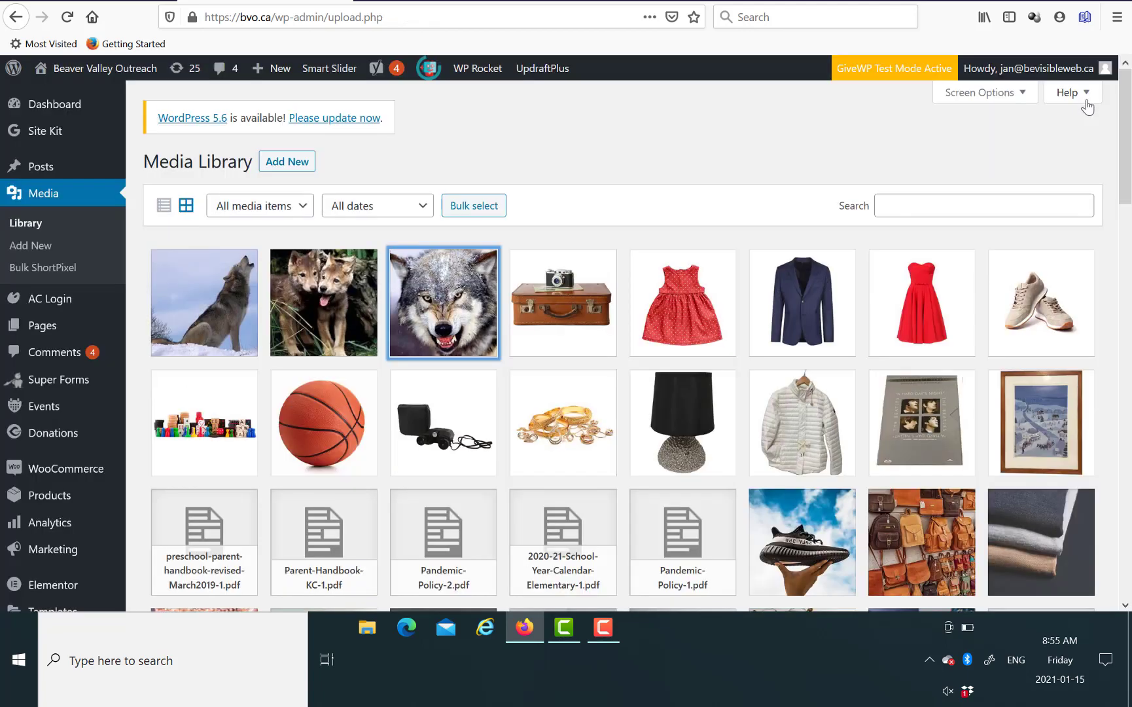
- Give the wolf cubs image the alternative text 'wolf cubs for sale'
left_click(324, 319)
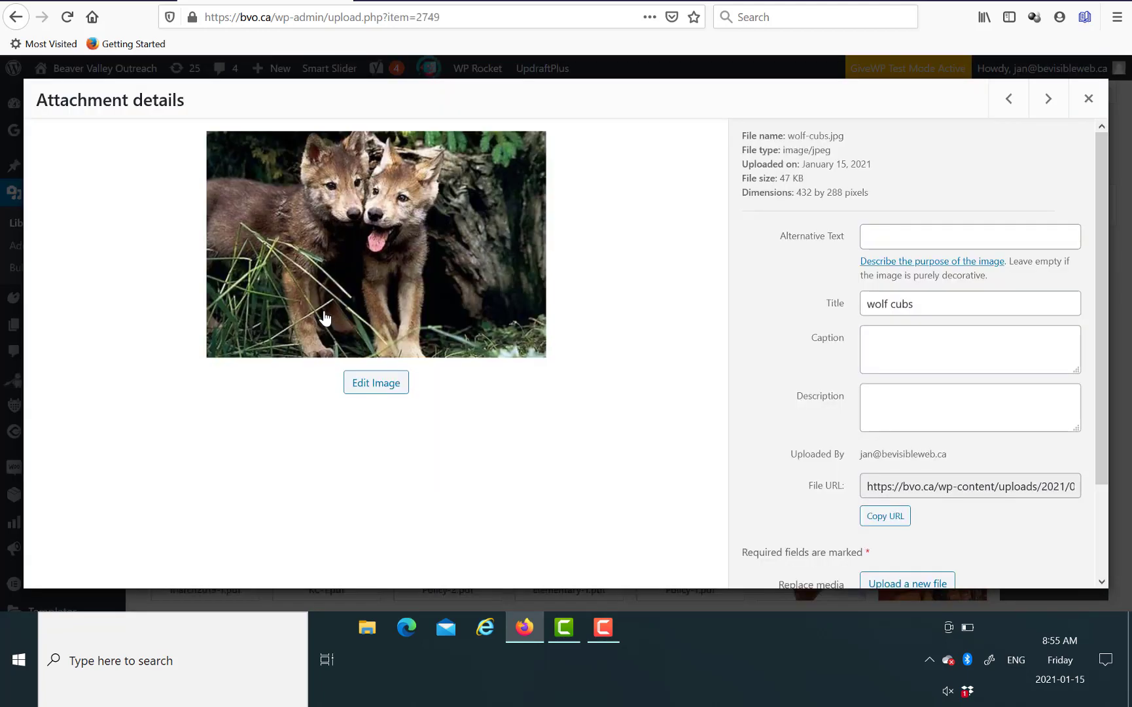
left_click(878, 235)
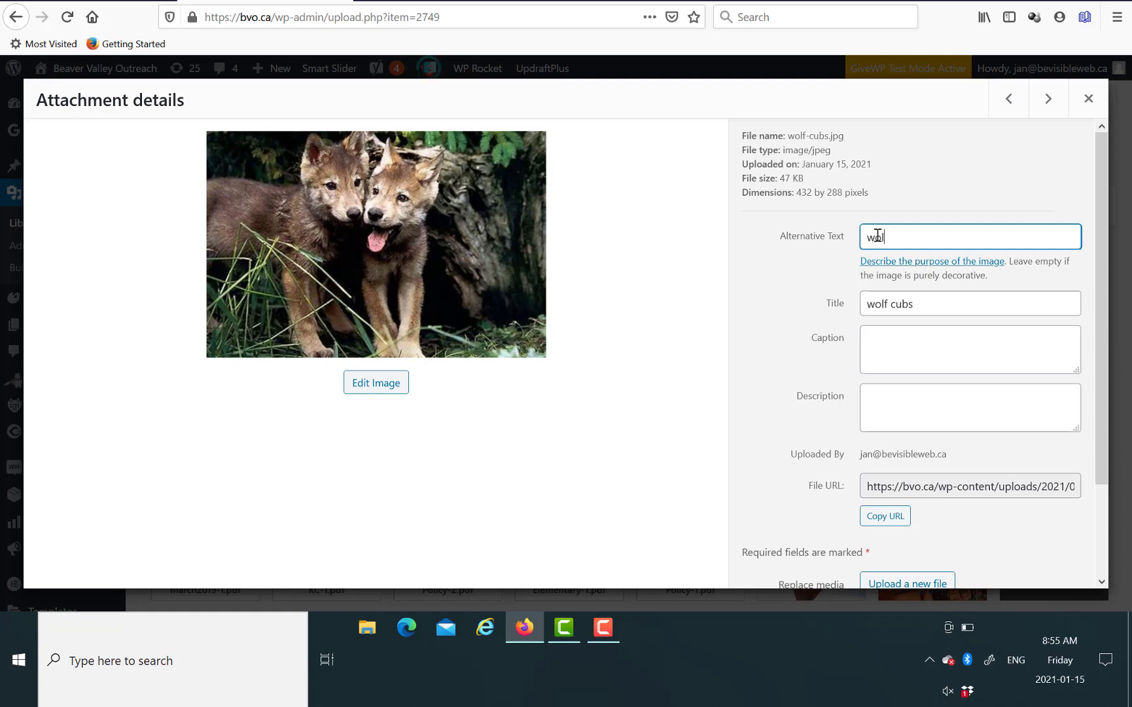
type("wolf cu")
type("bs for sale")
- Save the wolf cubs alt text, then check Vintage.jpg's details, whose alt text is 'Vintage'
left_click(1097, 105)
left_click(1090, 100)
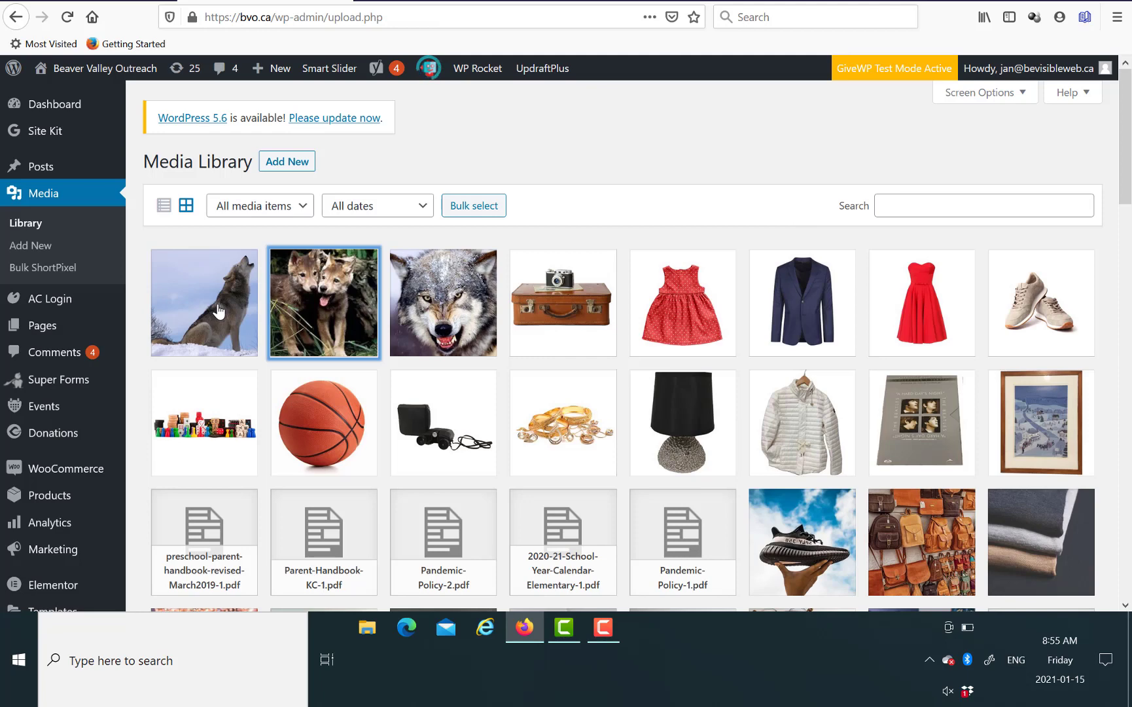
left_click(572, 320)
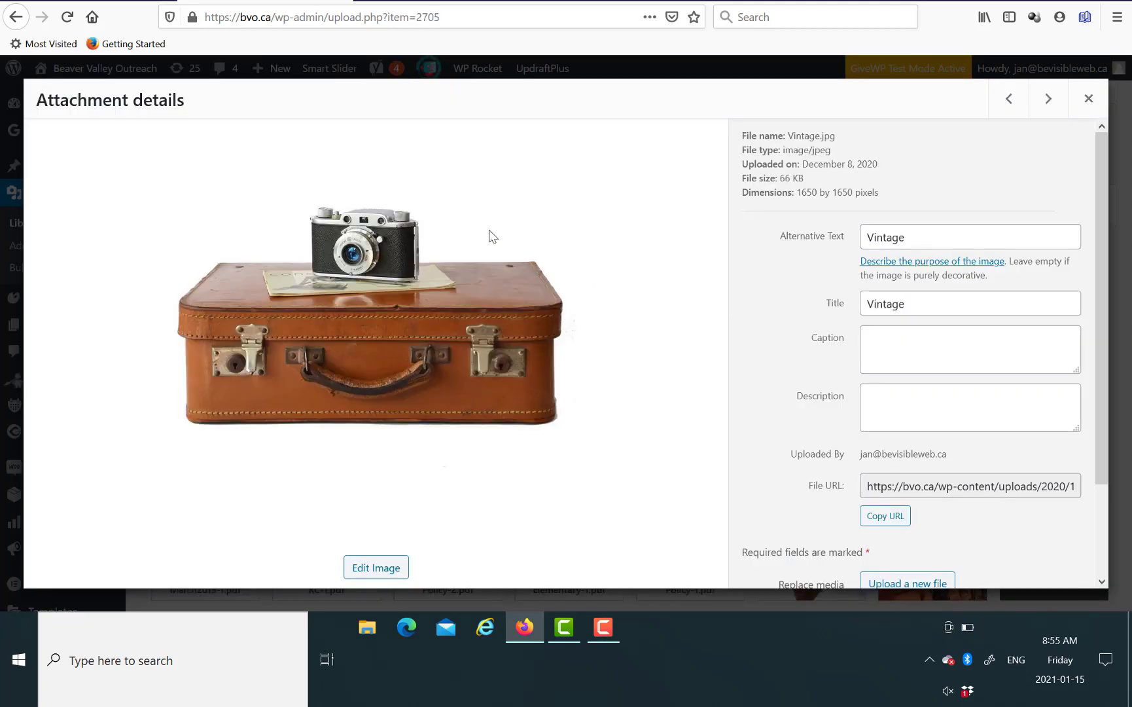
left_click(1088, 99)
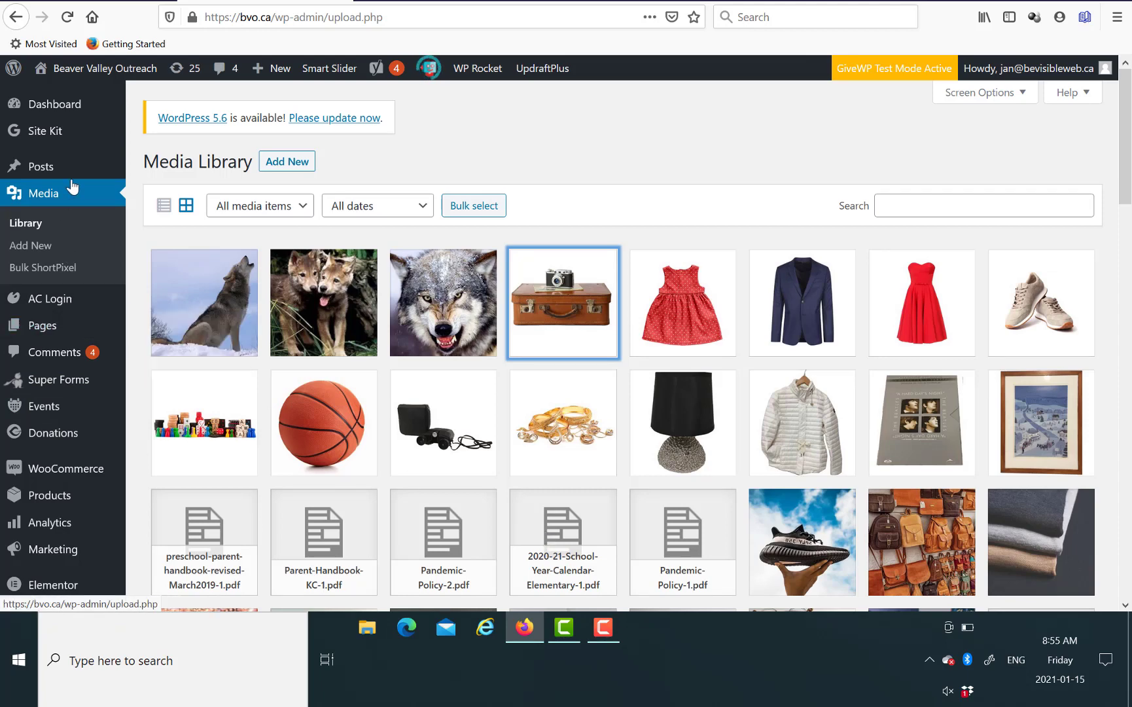
- Duplicate the Vintage Ski Sweater product from the All Products list
mouse_move(85, 375)
mouse_move(63, 496)
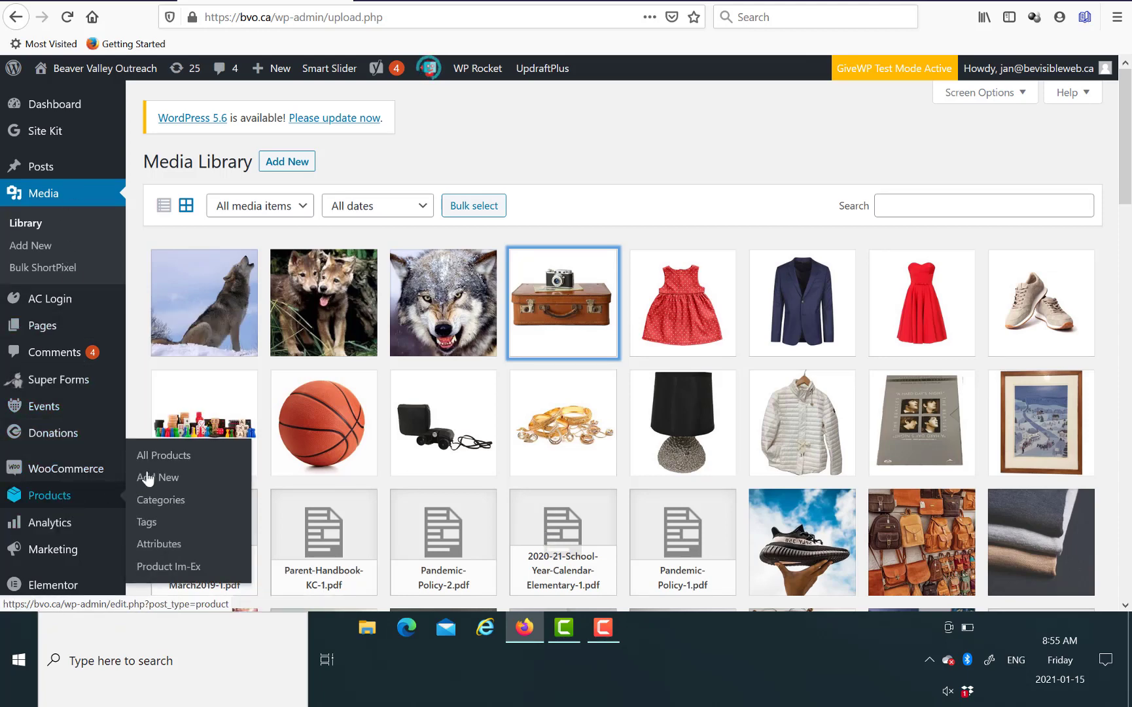
left_click(168, 460)
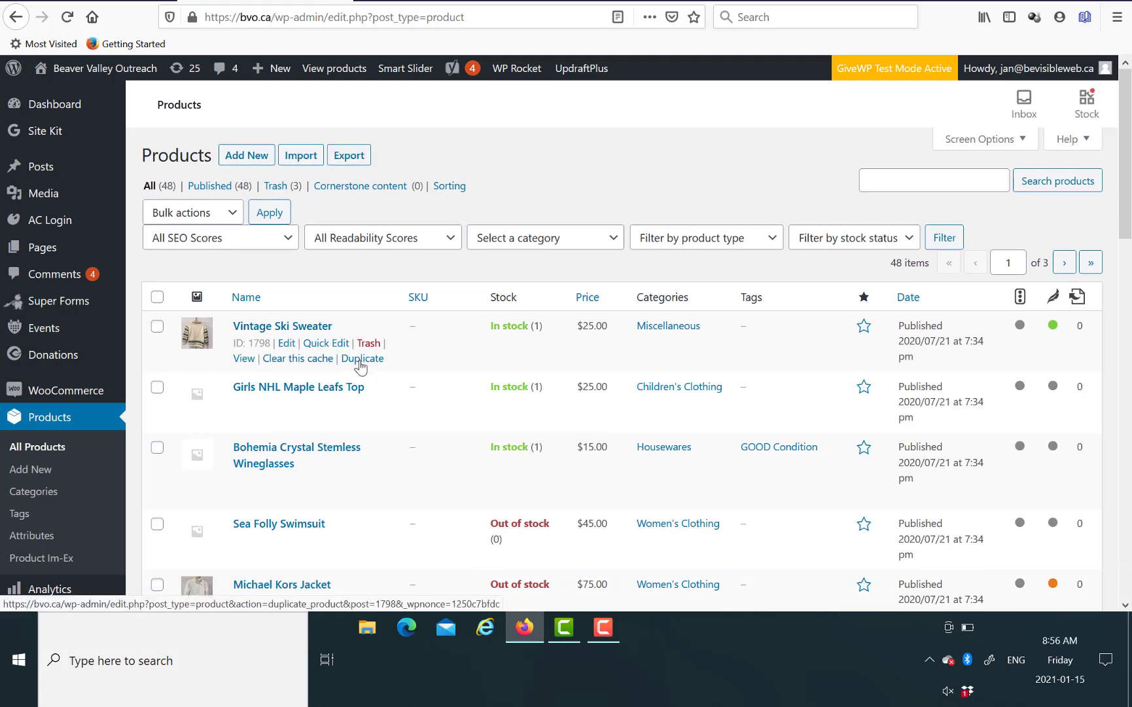
left_click(360, 366)
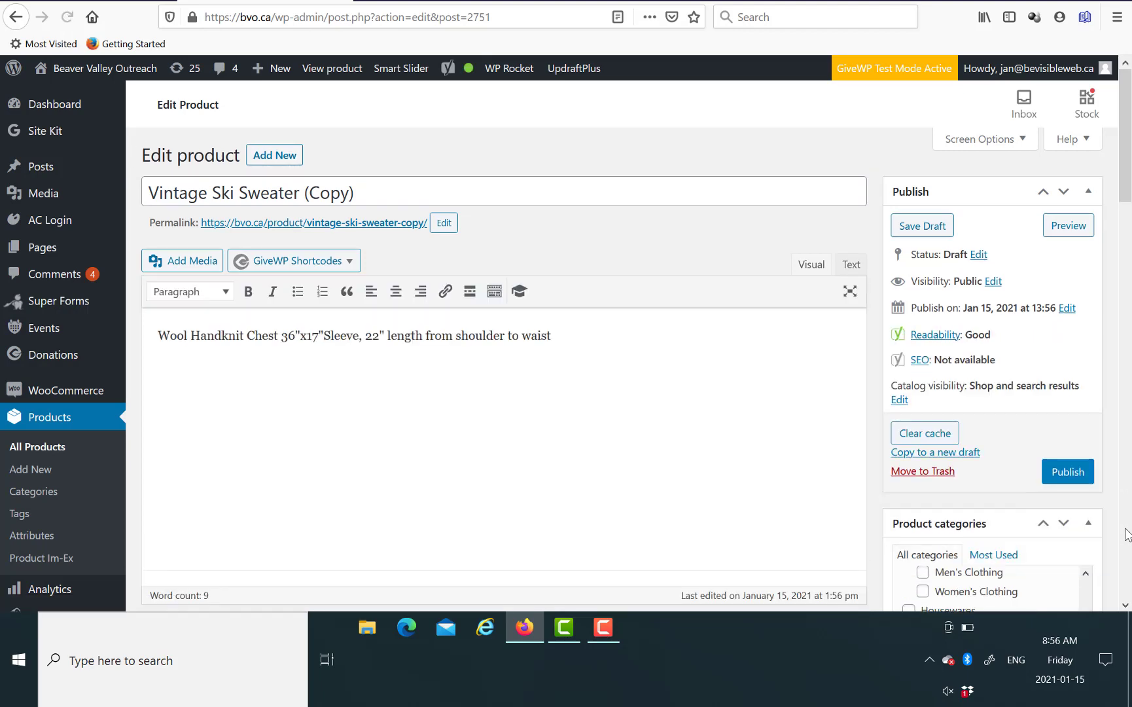
scroll(1126, 589, "down", 15)
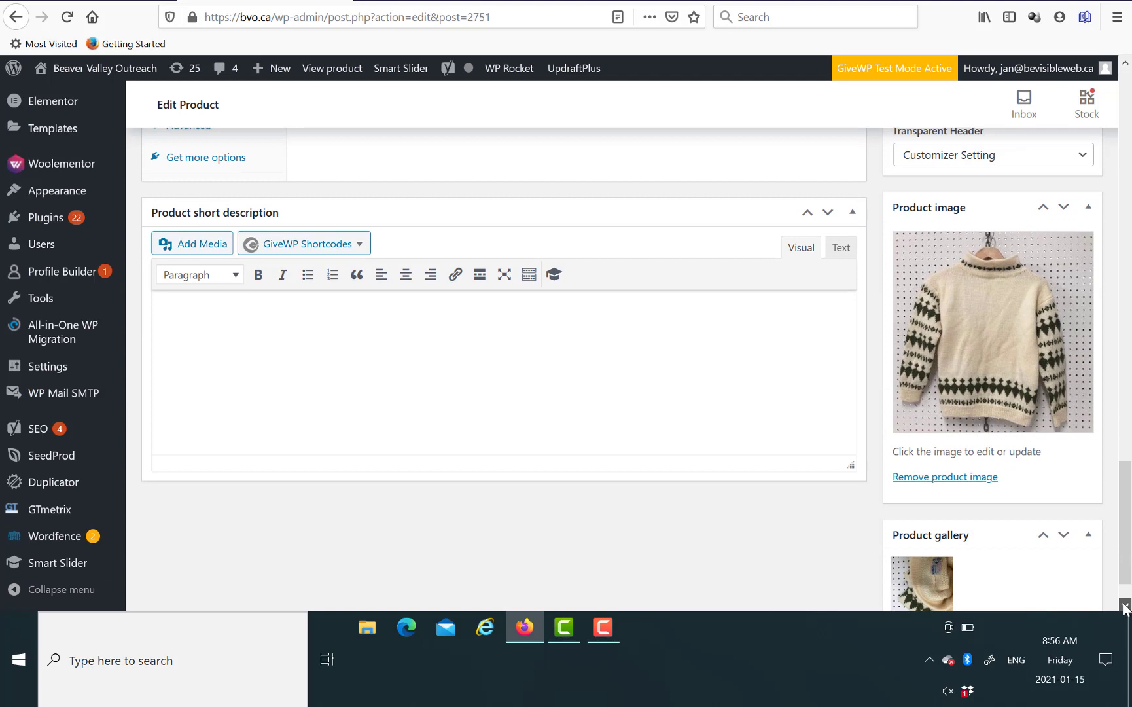
scroll(1125, 607, "down", 2)
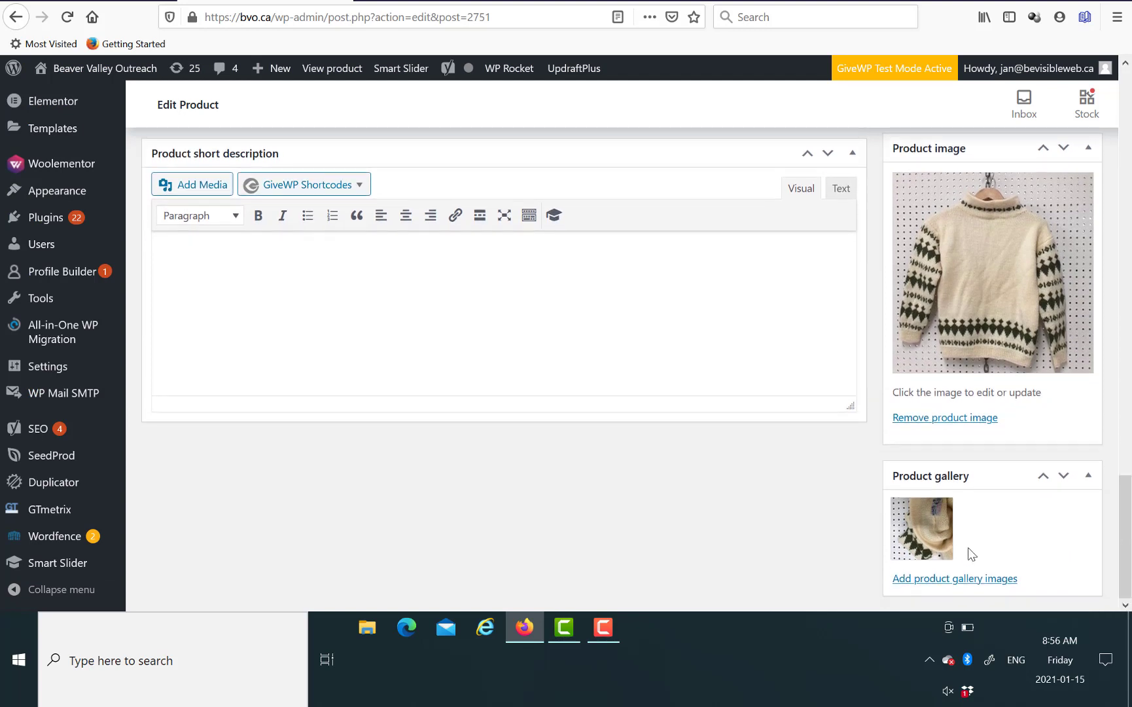
mouse_move(913, 538)
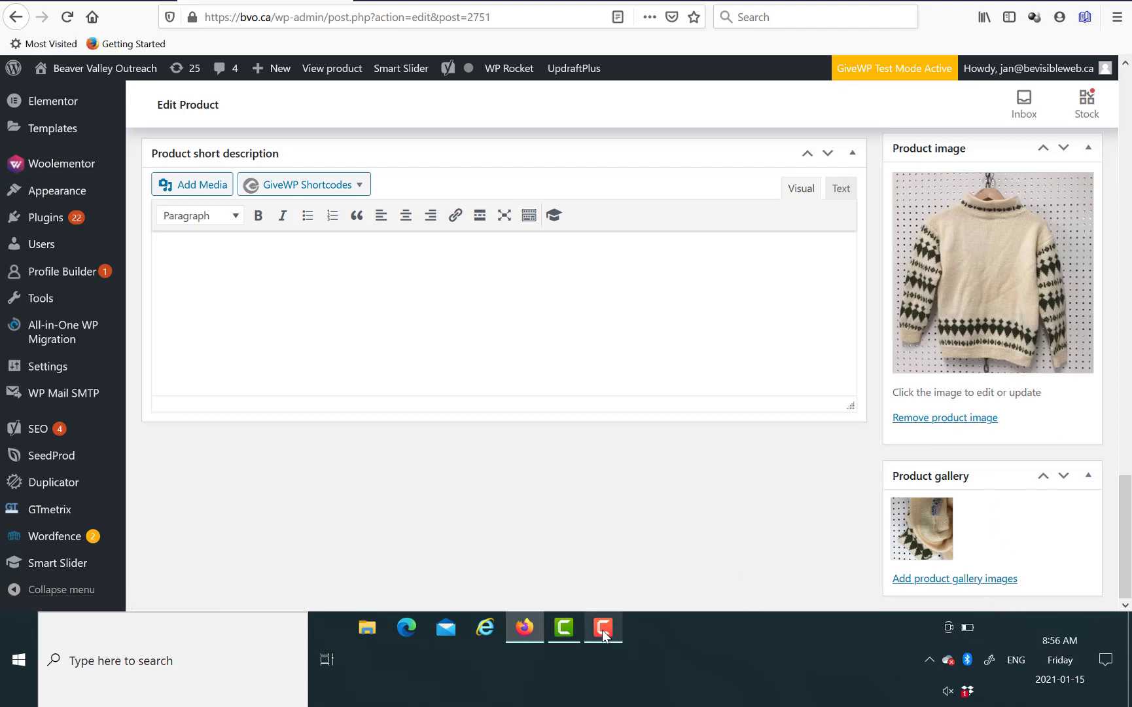
mouse_move(603, 633)
scroll(1031, 390, "up", 15)
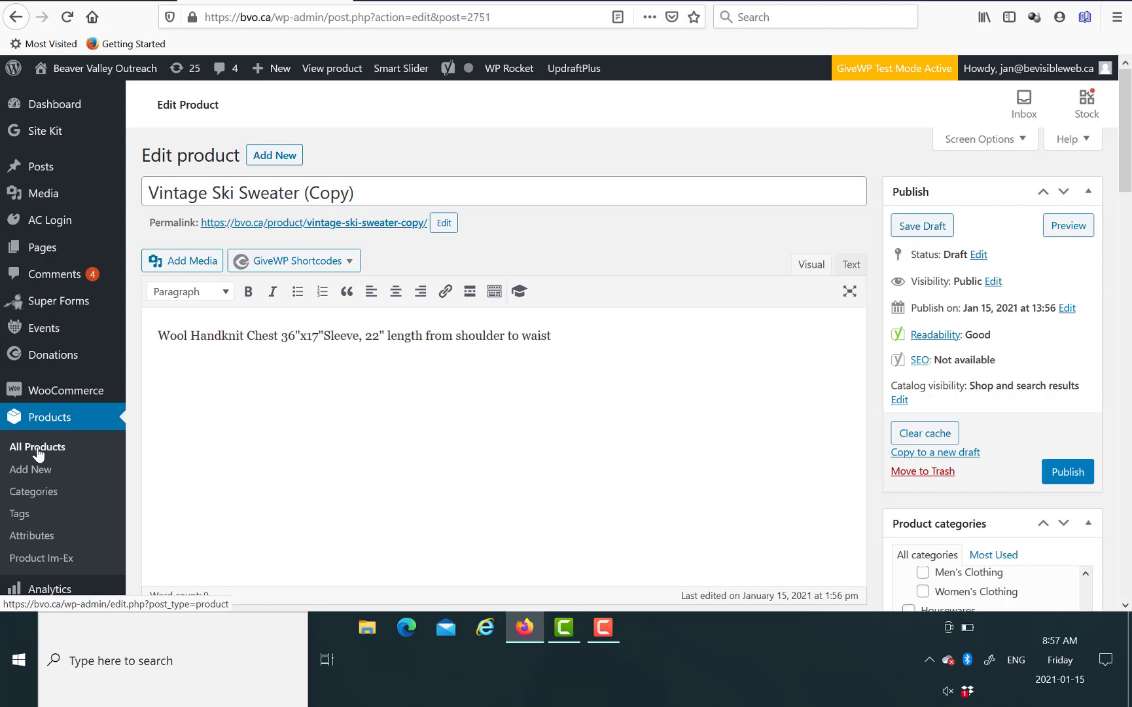
- Move the 'Vintage Ski Sweater (Copy)' draft to the Trash from All Products
left_click(38, 451)
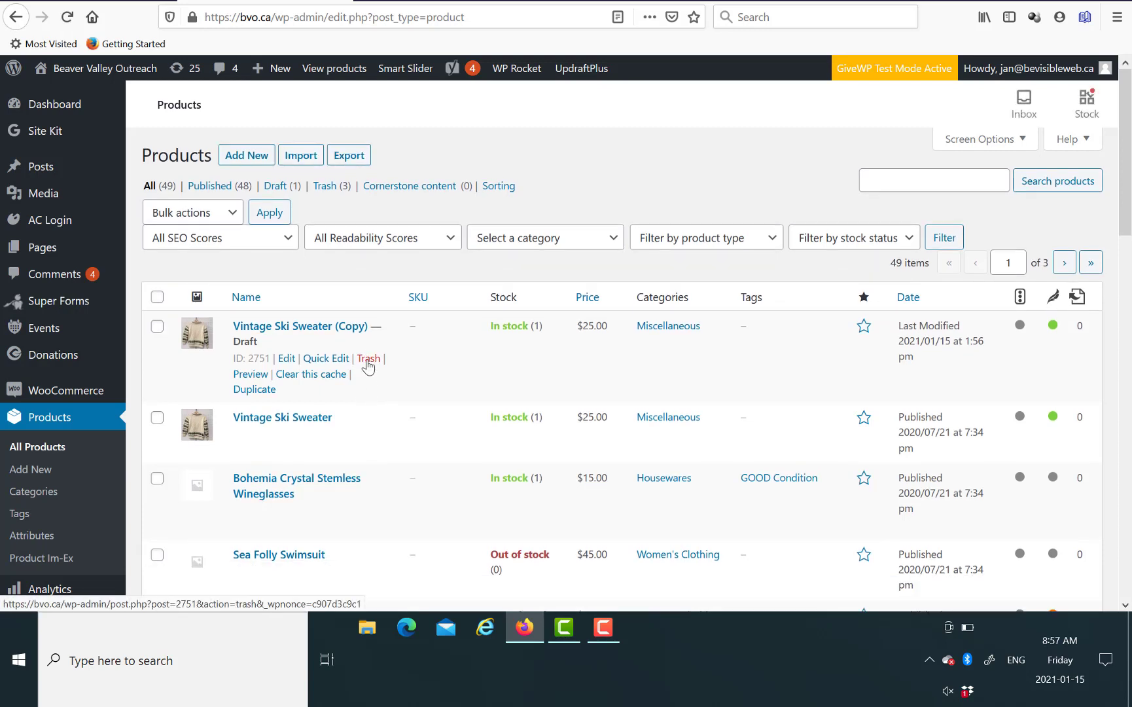
left_click(368, 359)
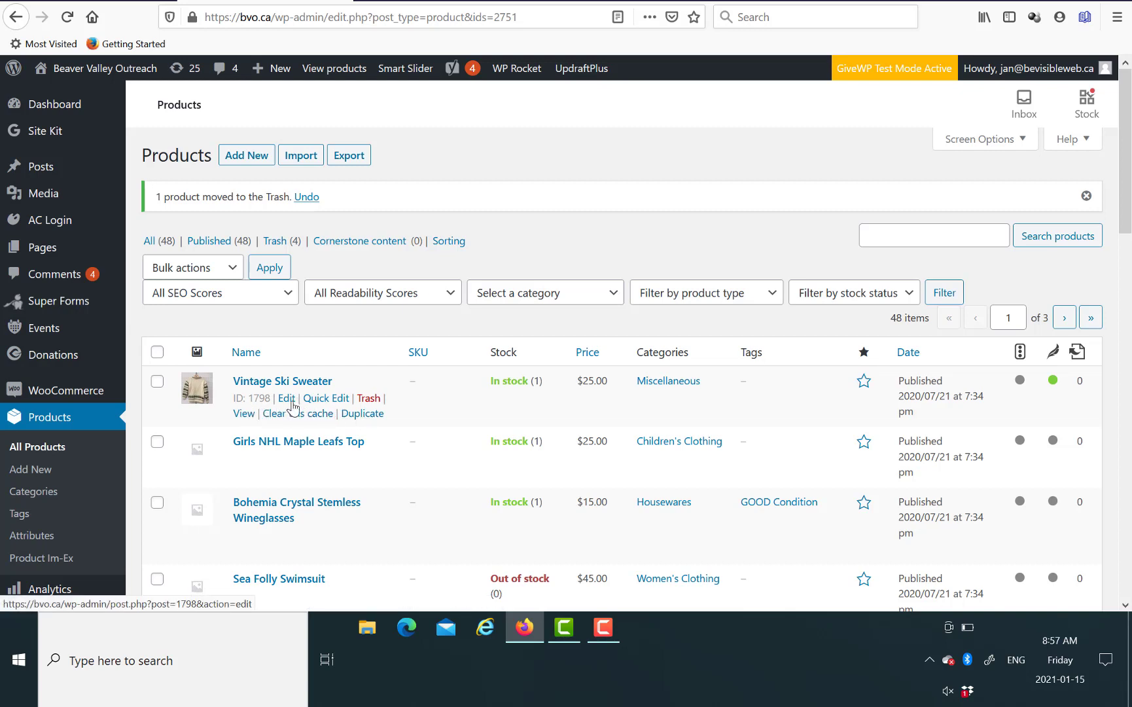
- Remove the Vintage Ski Sweater's product image and open the product image picker
left_click(287, 401)
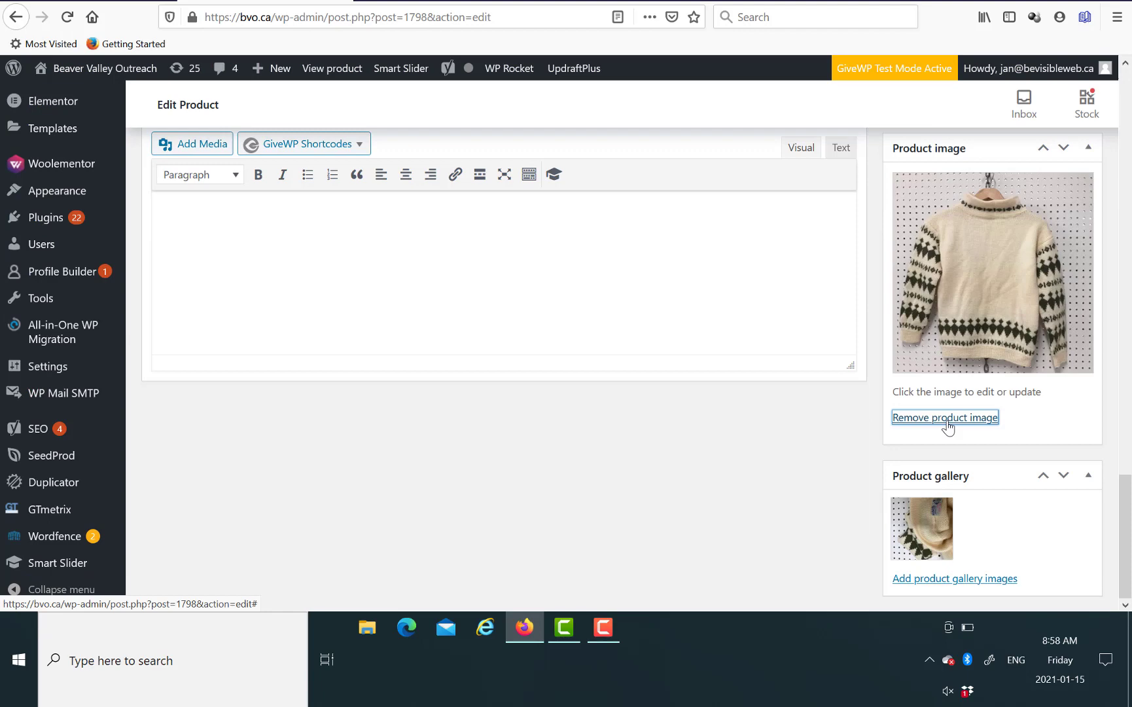
left_click(945, 417)
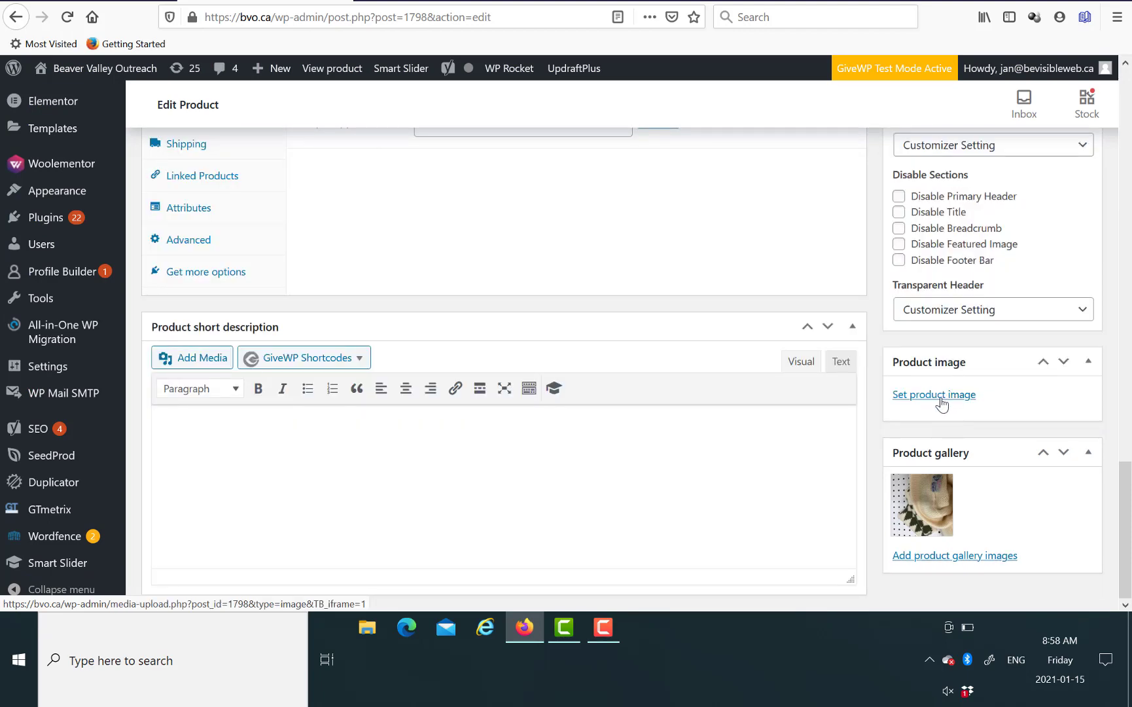
left_click(941, 395)
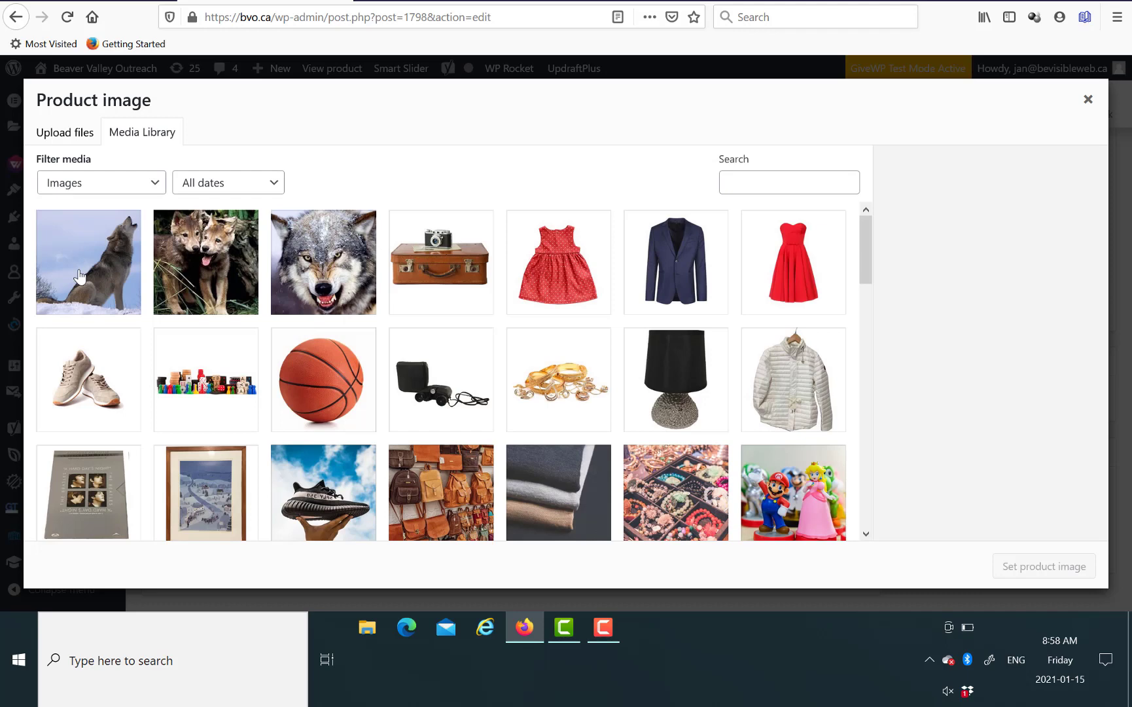
left_click(1088, 99)
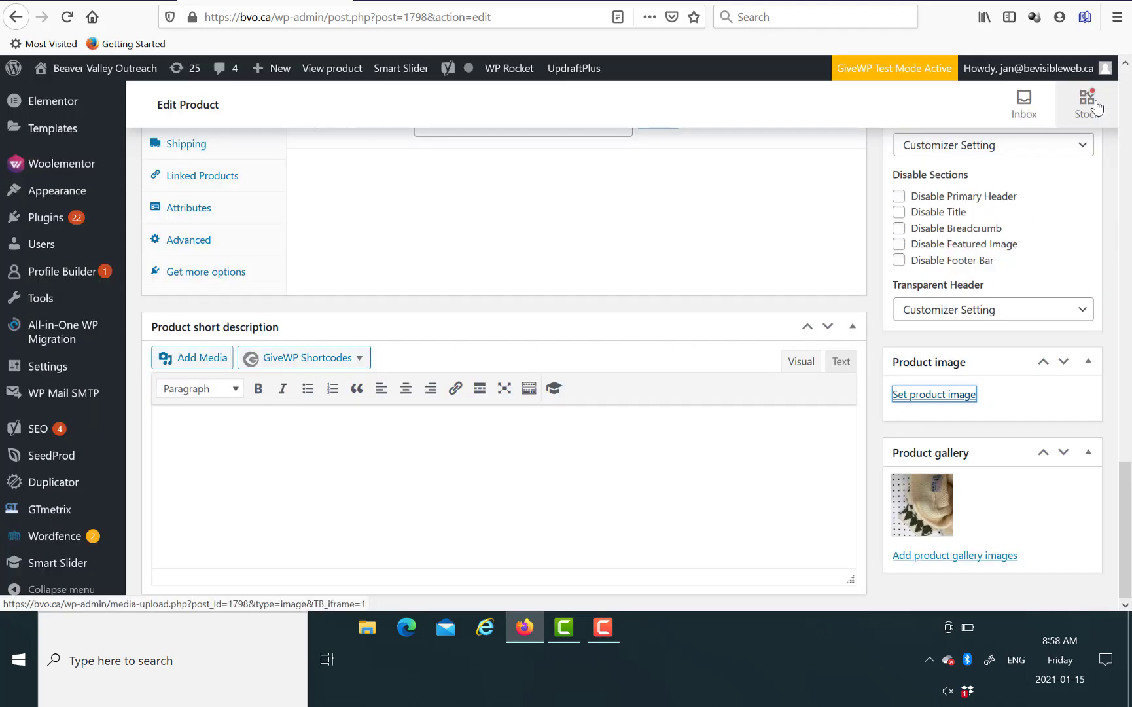
left_click(924, 397)
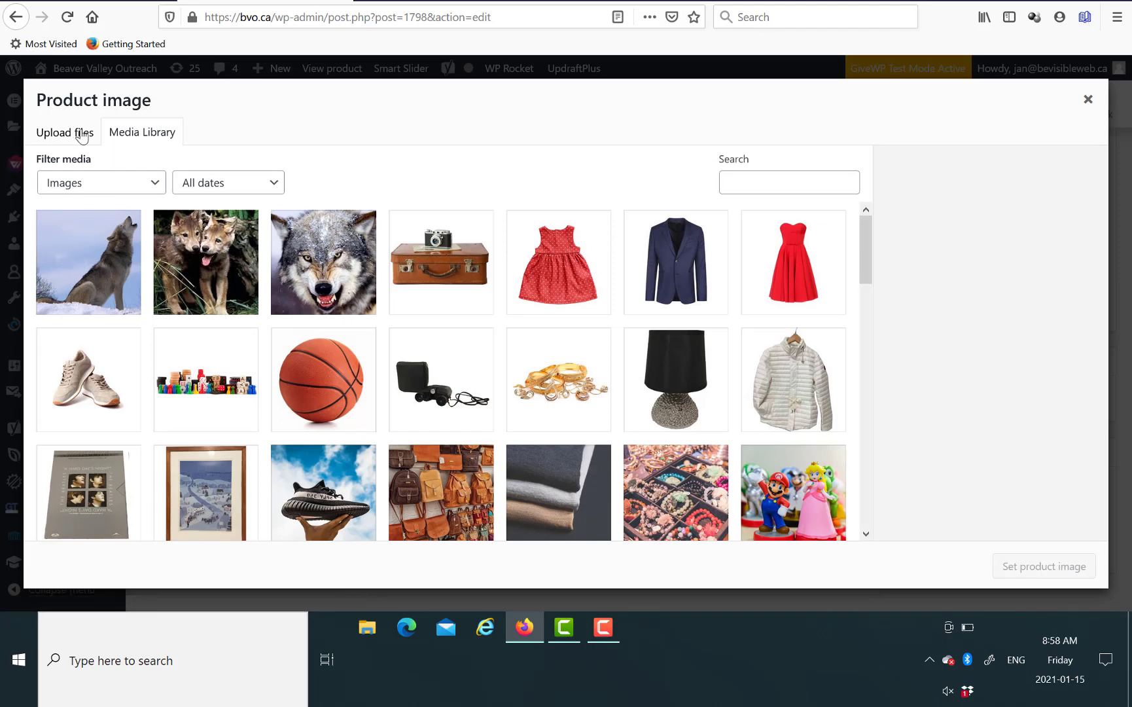
- Start uploading a new product image, then cancel and close the picker without choosing one
left_click(62, 138)
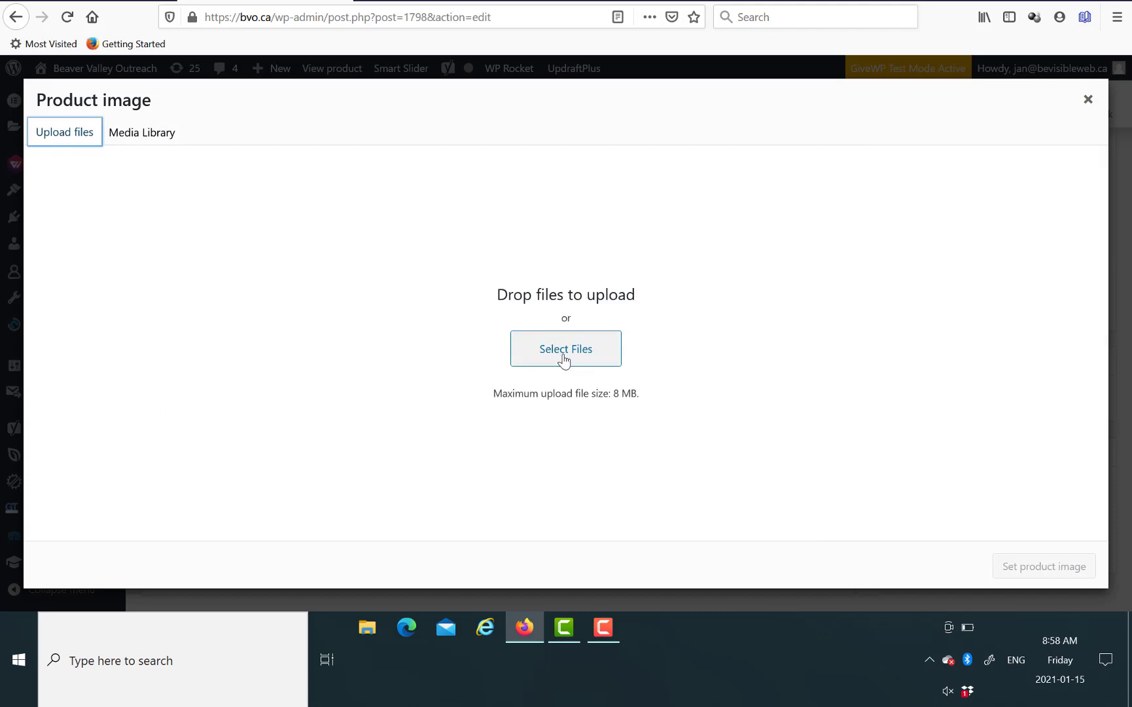
left_click(564, 360)
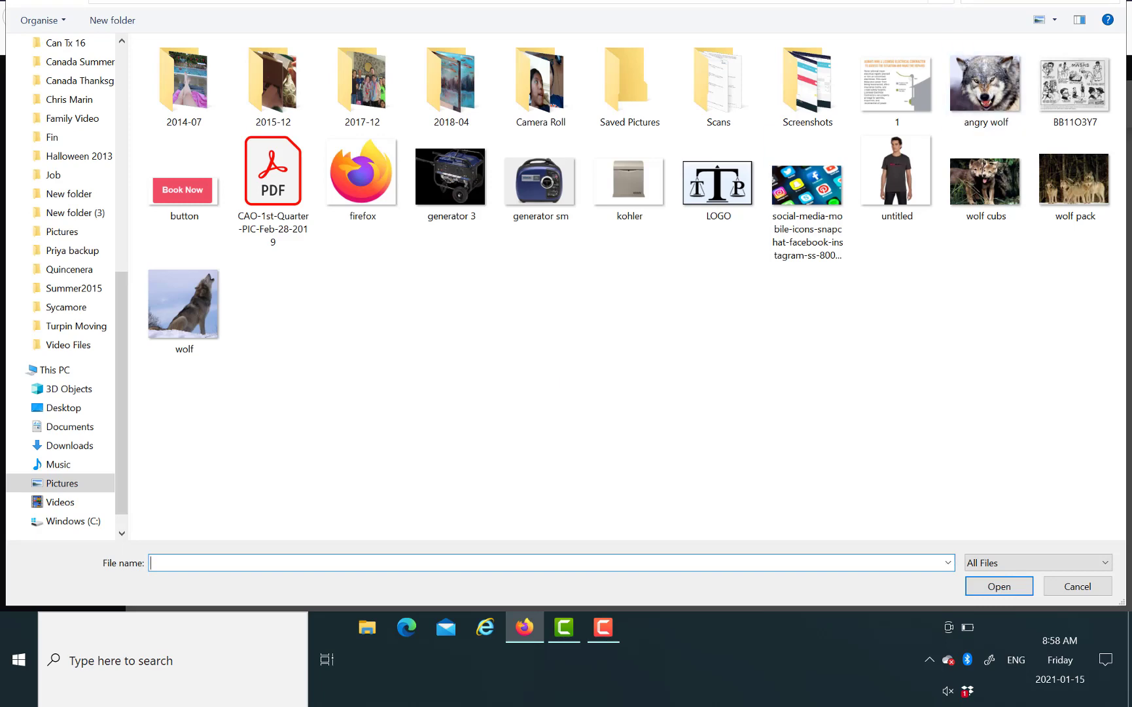
key("Escape")
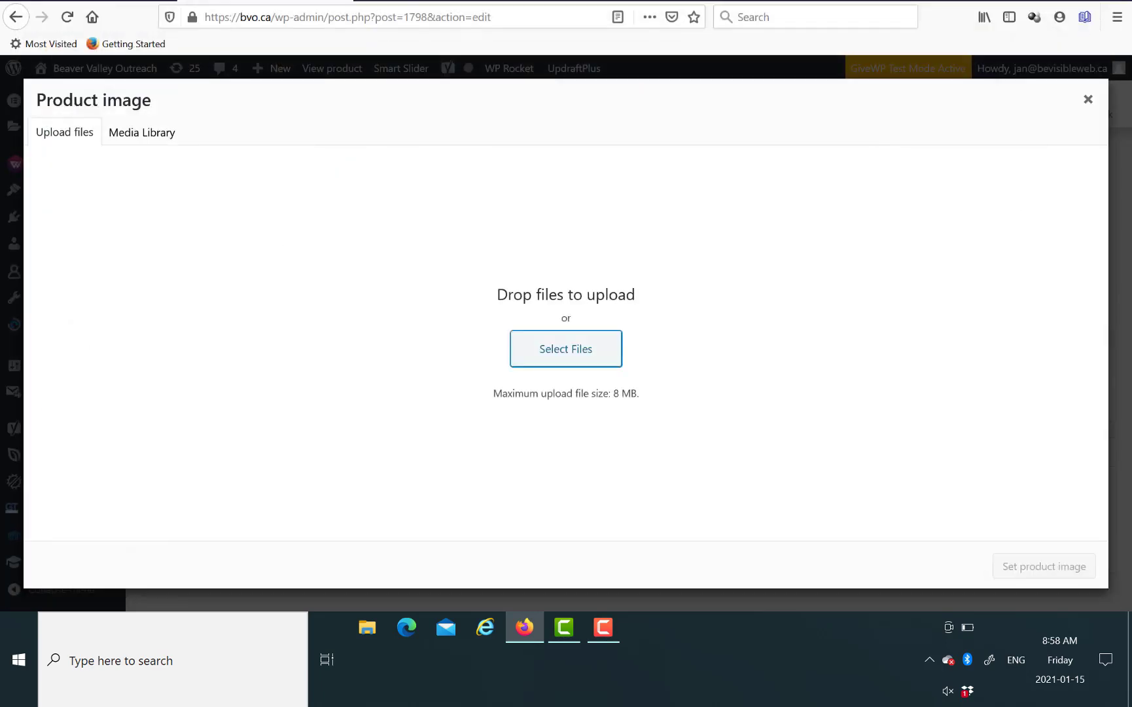
left_click(1088, 99)
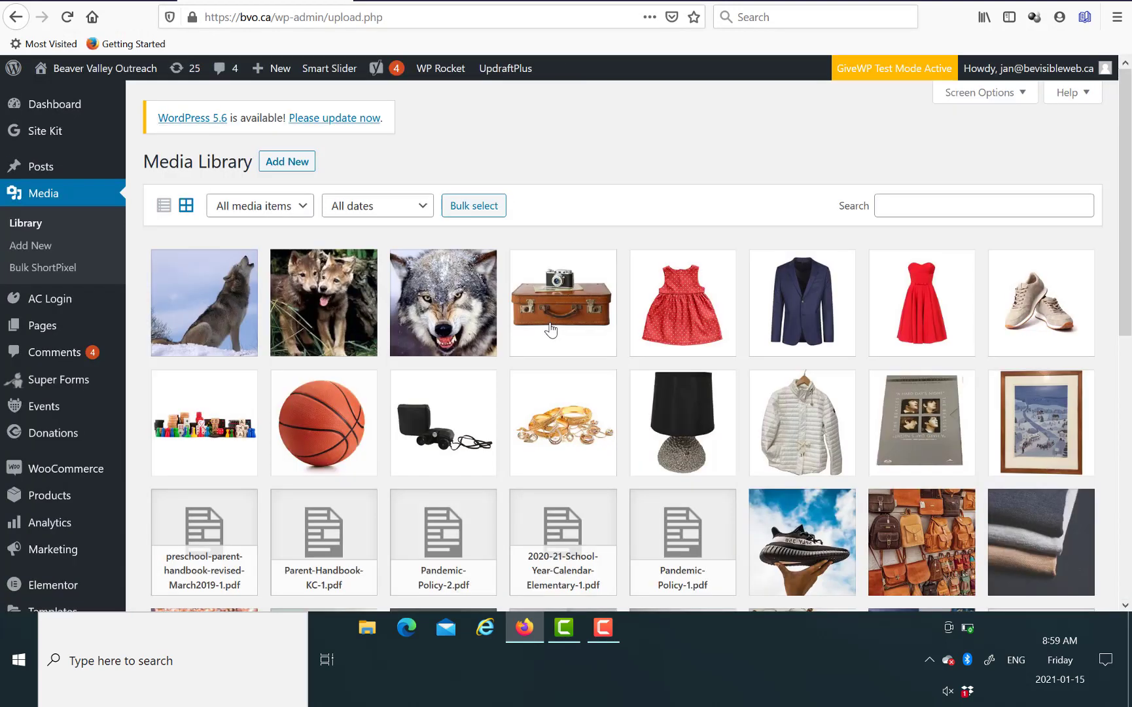
- Check wolf.jpg's alt text 'wolf for sale', then switch the library to Bulk select
left_click(198, 313)
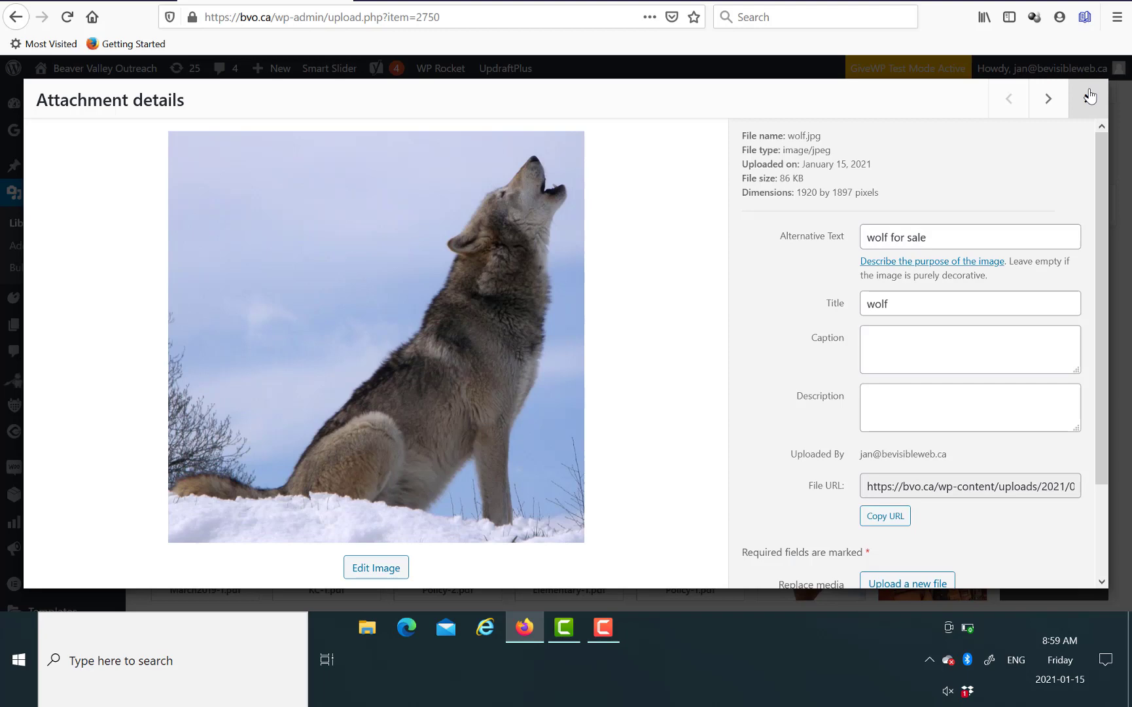
left_click(1089, 97)
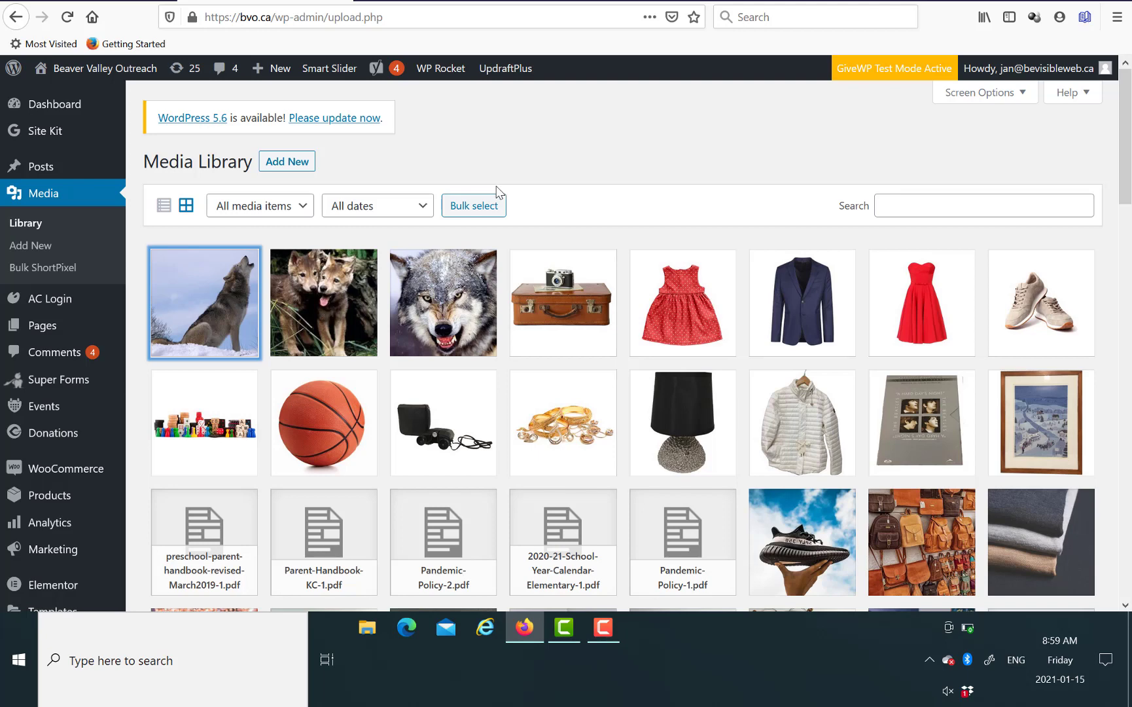
left_click(467, 209)
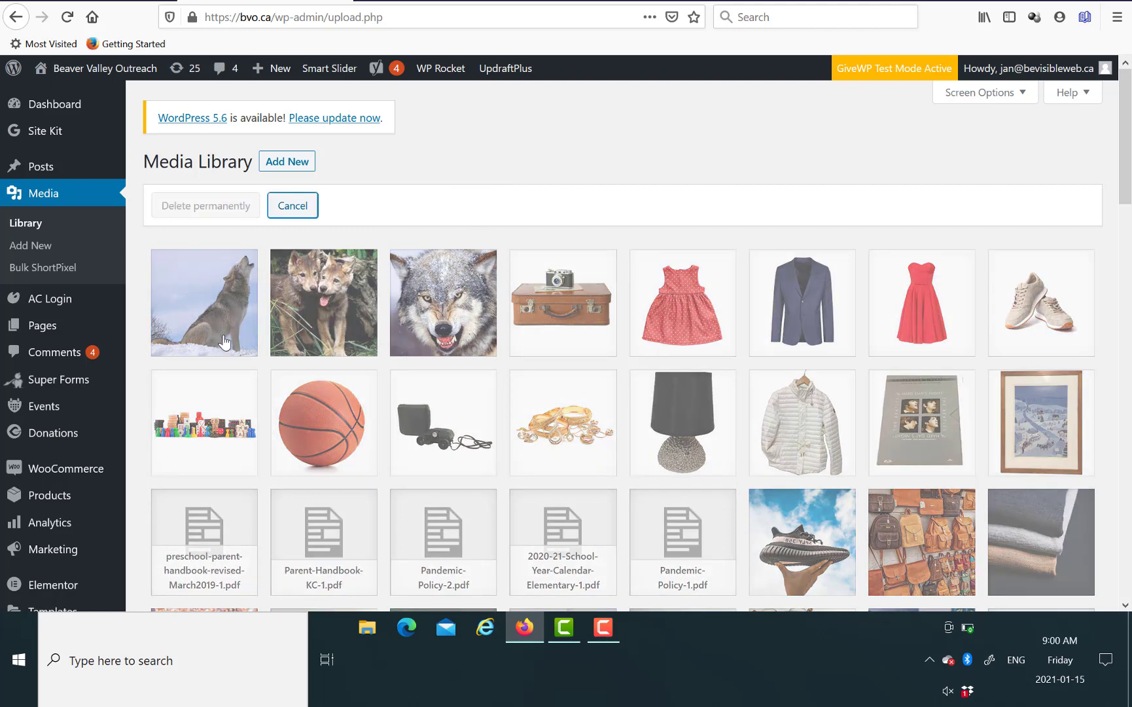
- Select the howling wolf, wolf pups and snarling wolf images and permanently delete them
left_click(213, 318)
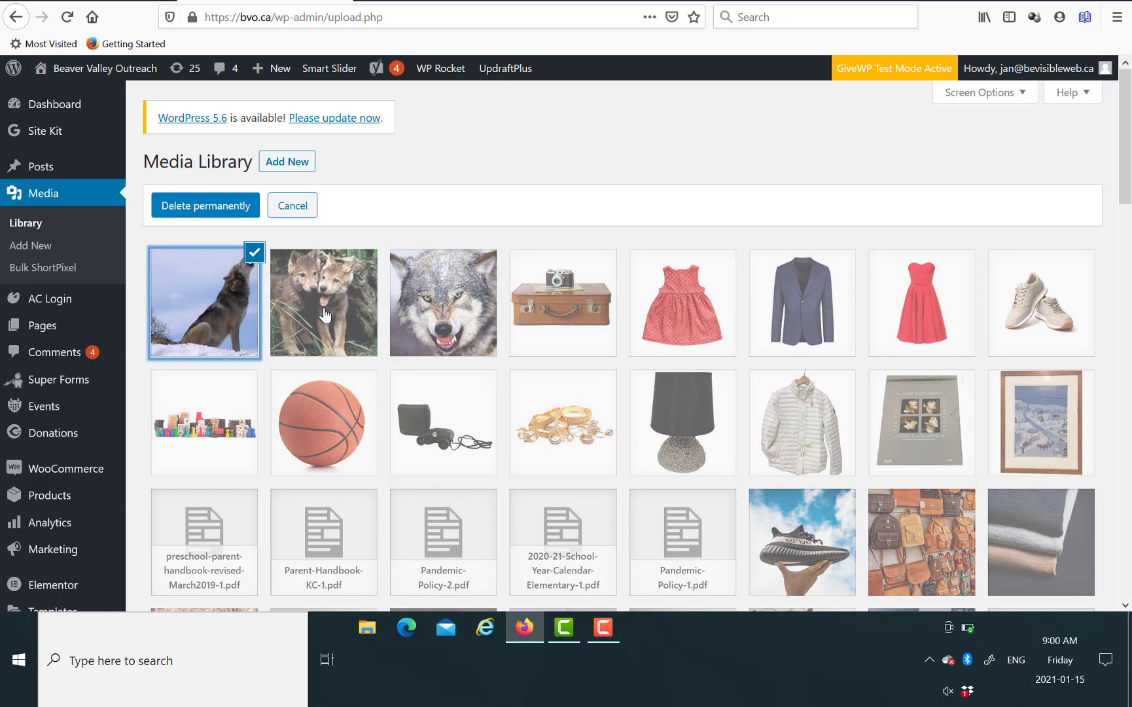
left_click(256, 254)
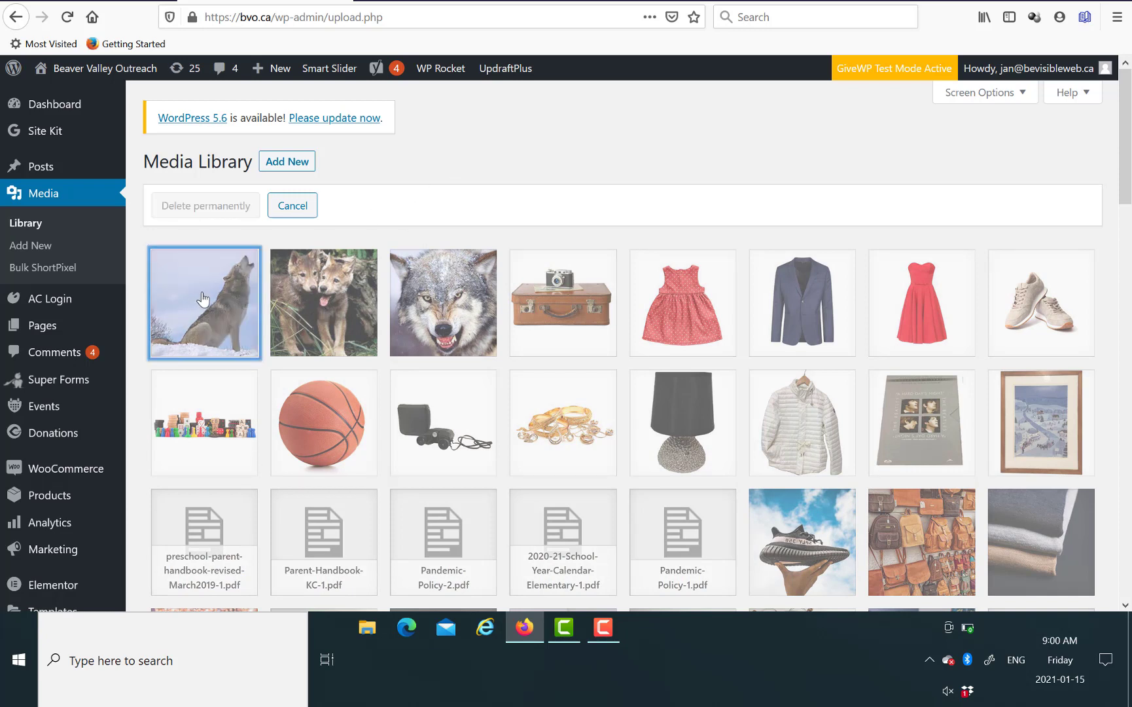
left_click(203, 299)
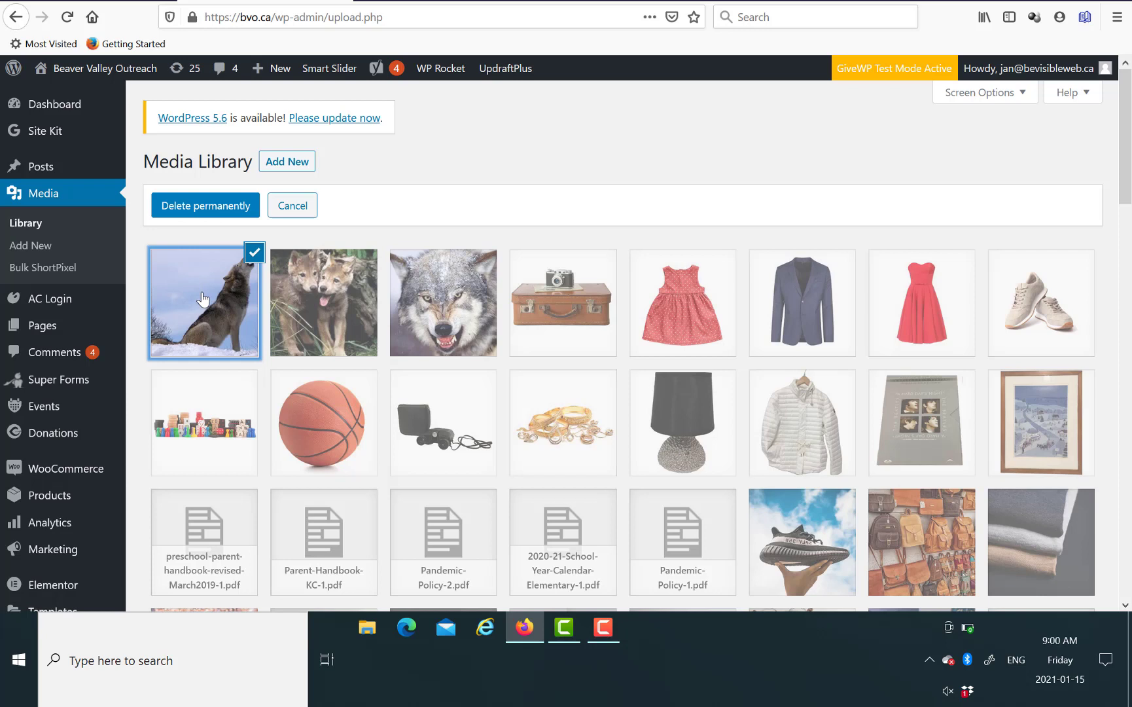
left_click(331, 315)
left_click(443, 320)
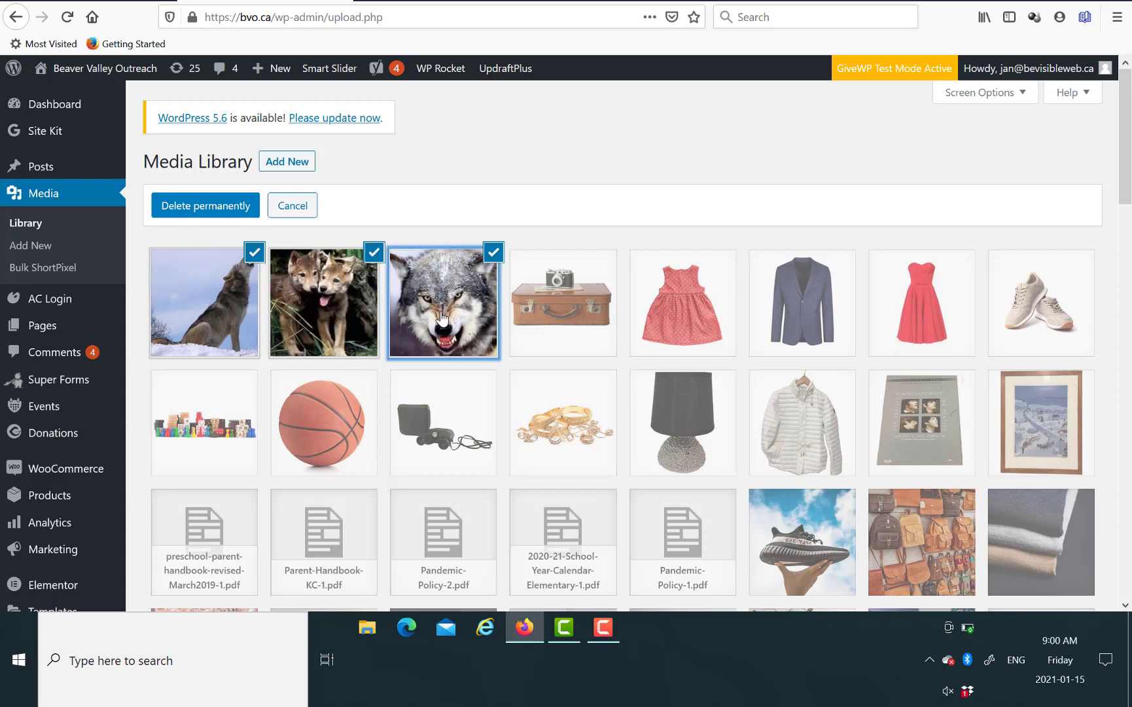
left_click(205, 207)
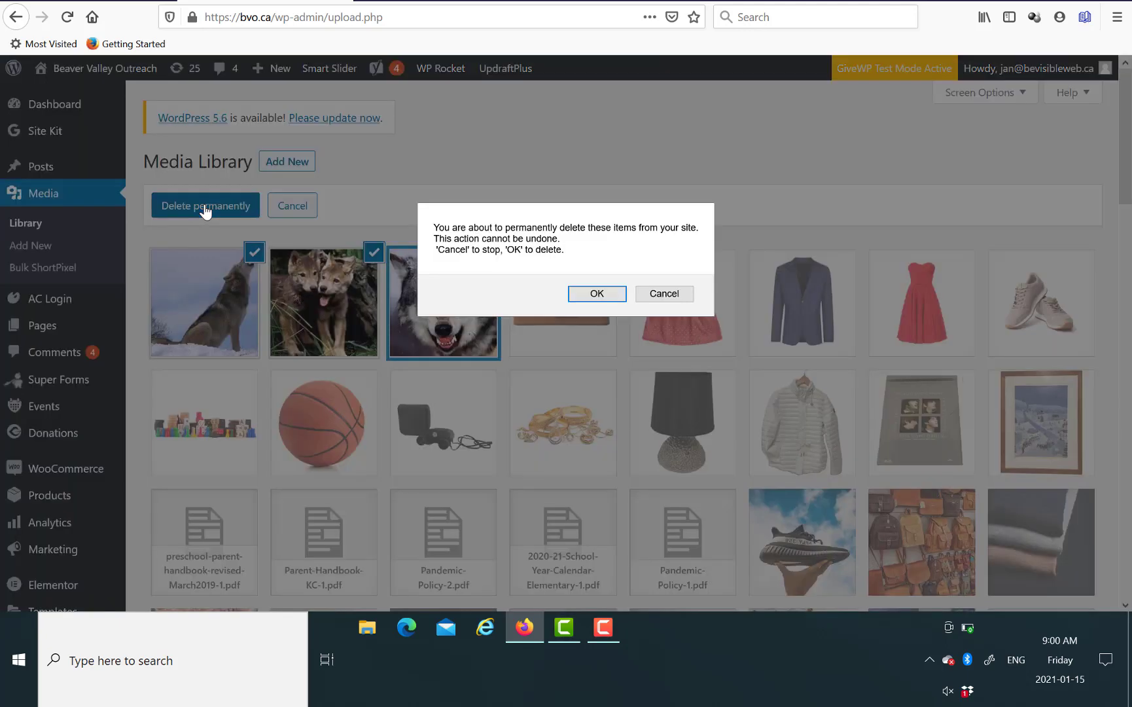
left_click(597, 294)
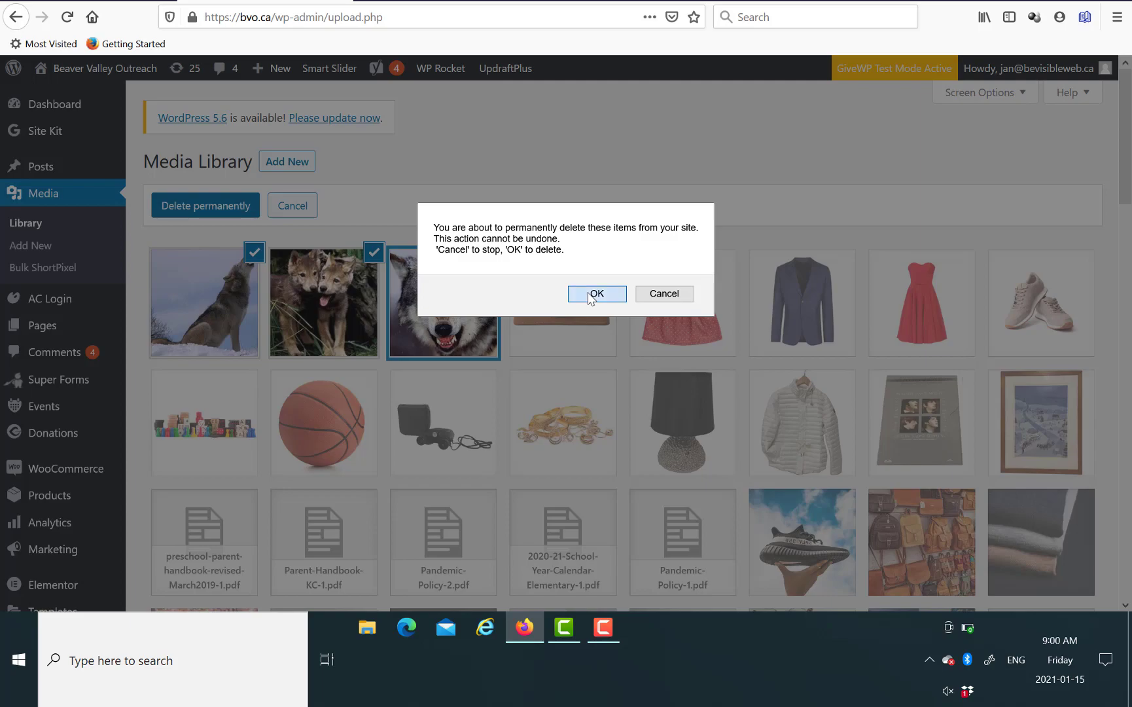